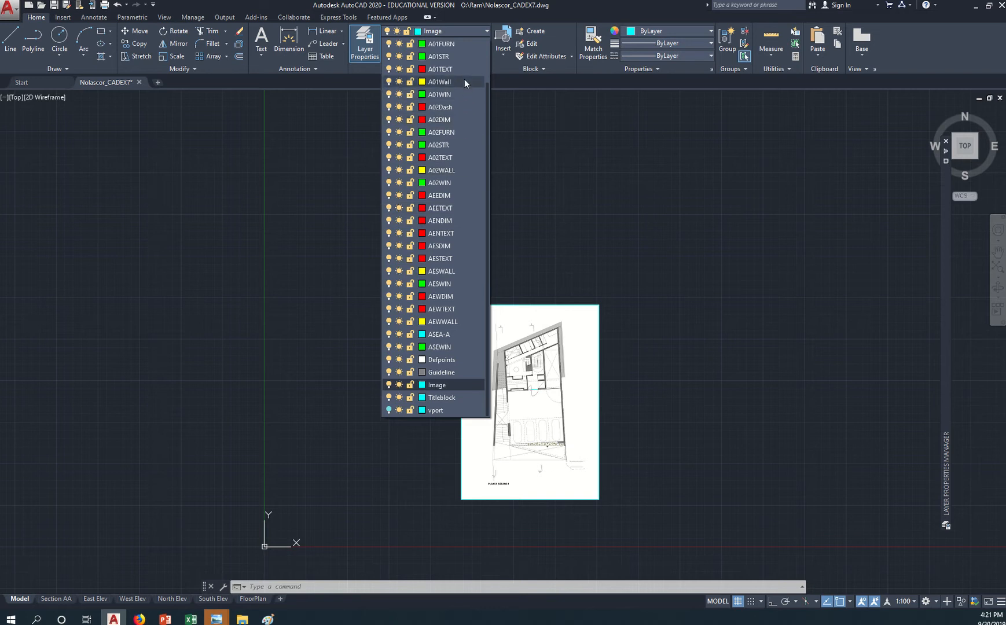
Make A01DIM the current layer.
{"action": "scroll", "coordinate": [464, 79], "scroll_direction": "up", "scroll_amount": 1}
{"action": "left_click", "coordinate": [460, 59]}
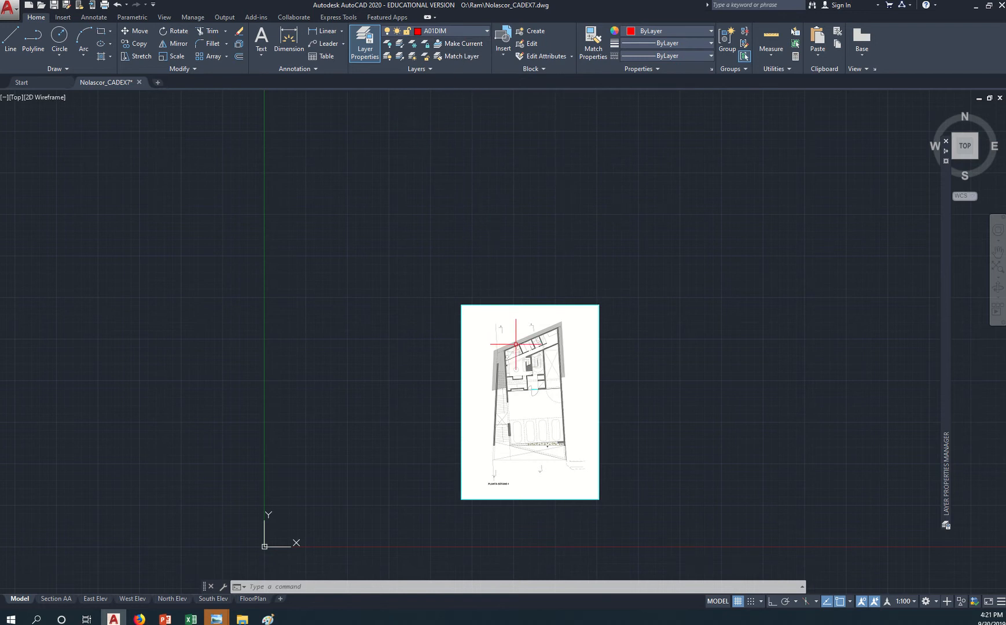
{"action": "scroll", "coordinate": [521, 445], "scroll_direction": "up", "scroll_amount": 6}
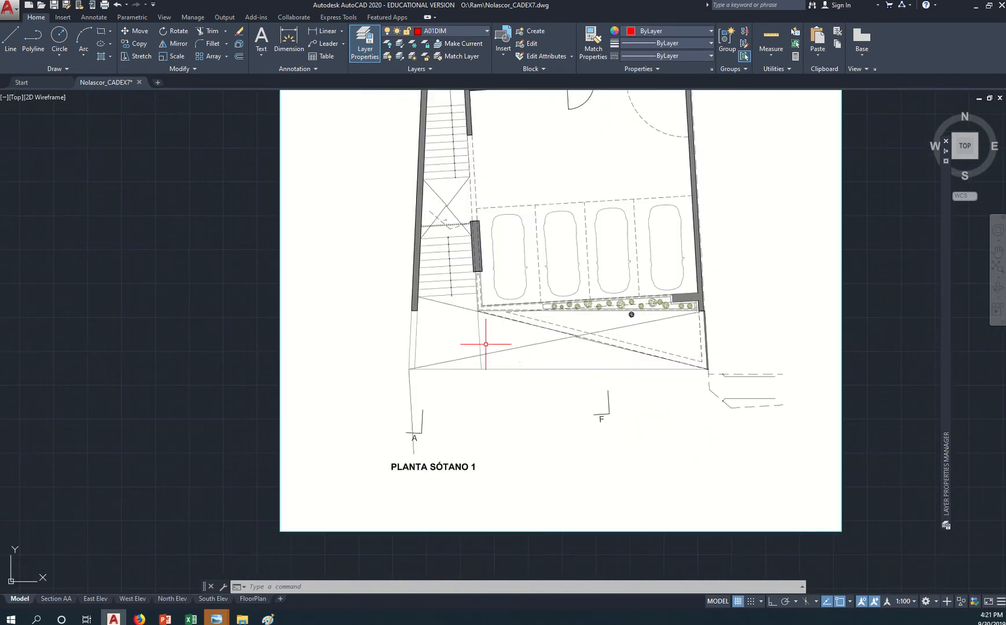
With Ortho on, add a horizontal linear dimension across the full front boundary line of the floor plan, placed below it.
{"action": "left_click", "coordinate": [323, 33]}
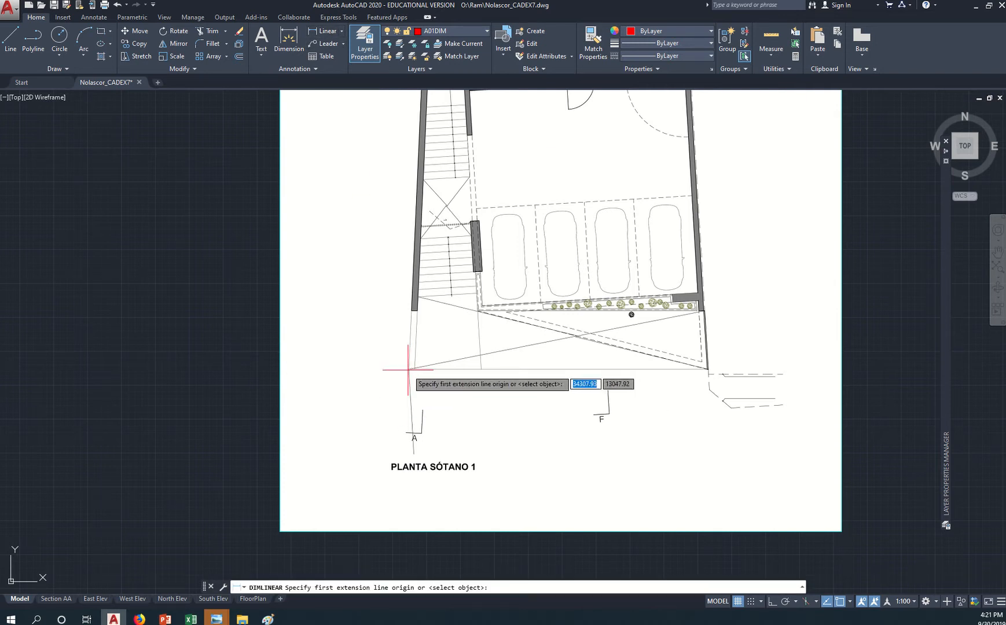
{"action": "scroll", "coordinate": [408, 369], "scroll_direction": "up", "scroll_amount": 4}
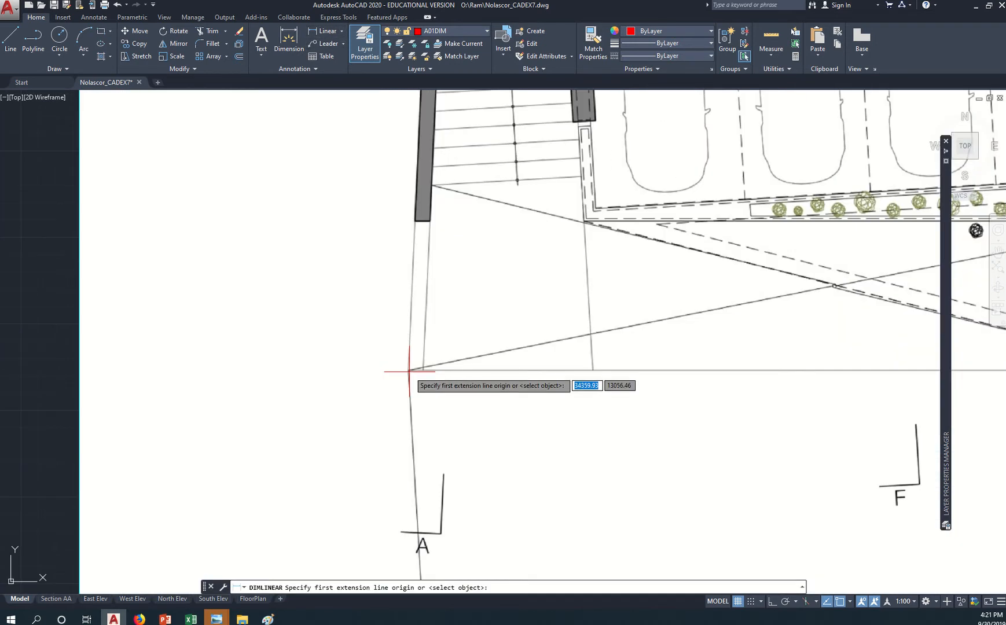
{"action": "left_click", "coordinate": [409, 371]}
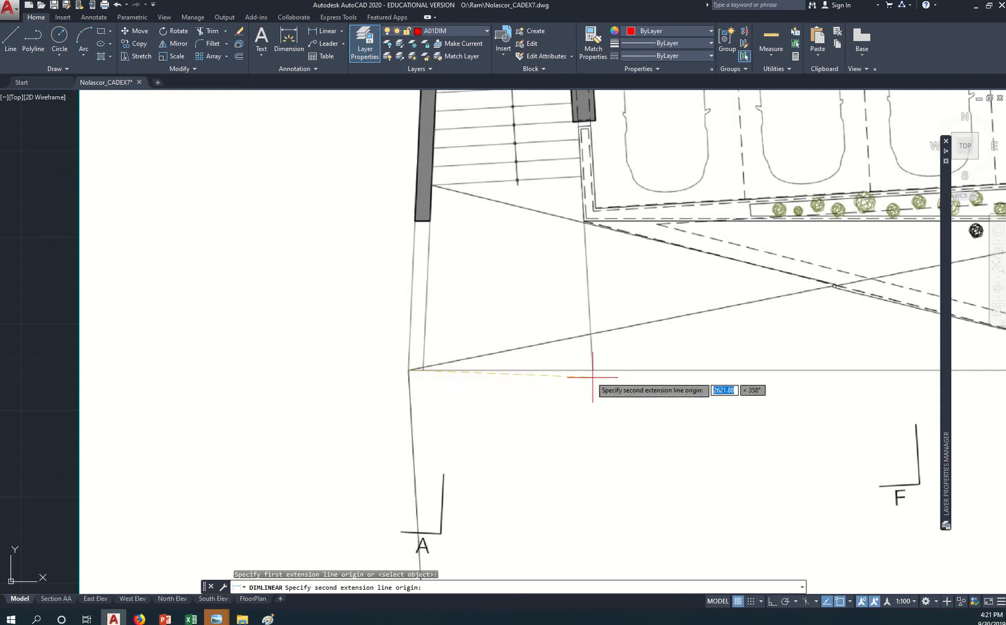
{"action": "scroll", "coordinate": [699, 398], "scroll_direction": "down", "scroll_amount": 5}
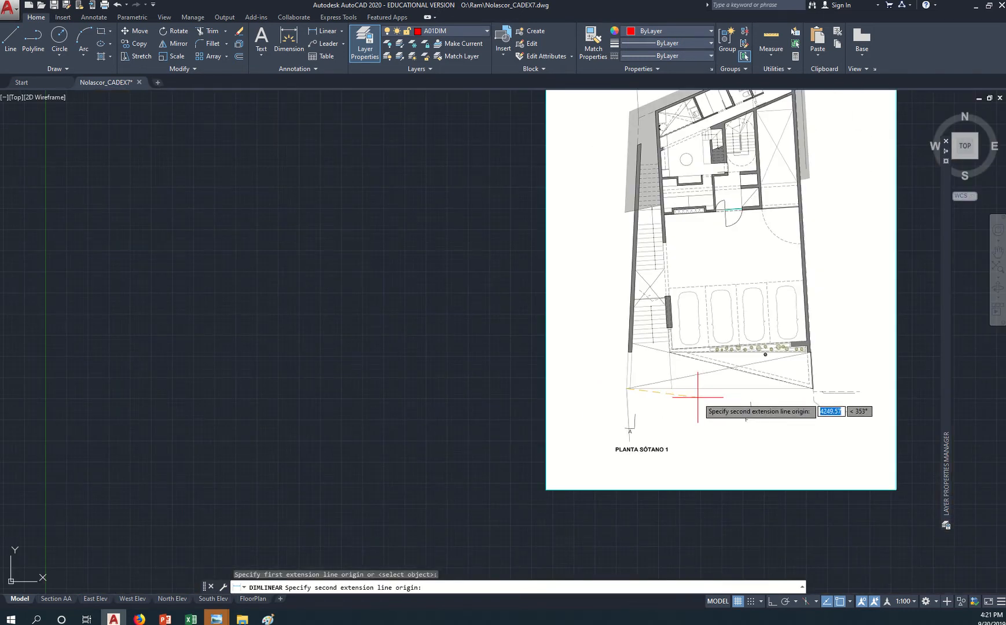
{"action": "key", "text": "F8"}
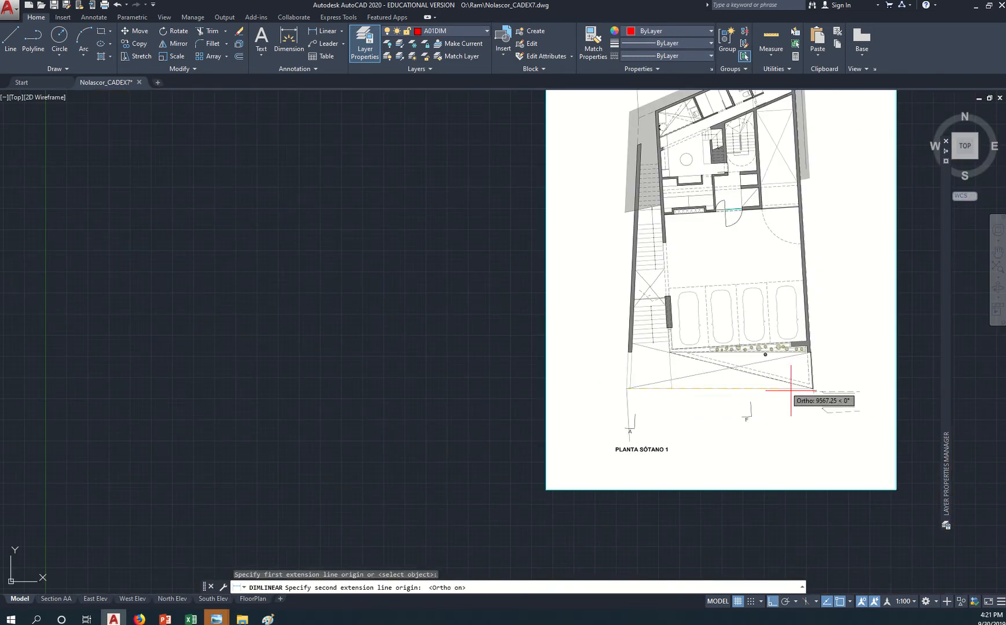
{"action": "scroll", "coordinate": [810, 387], "scroll_direction": "up", "scroll_amount": 5}
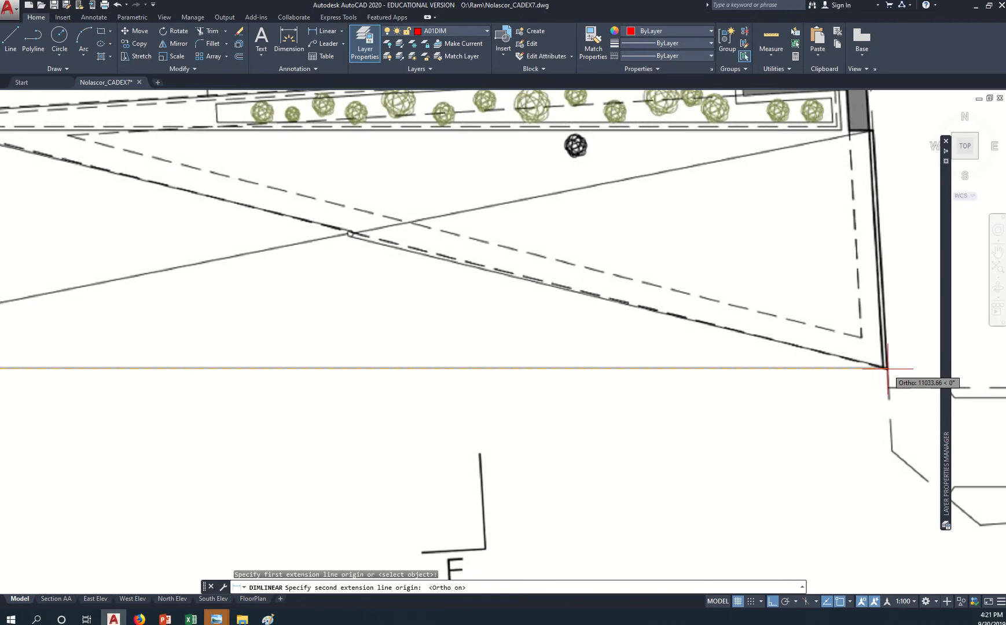
{"action": "left_click", "coordinate": [886, 368]}
{"action": "scroll", "coordinate": [856, 434], "scroll_direction": "down", "scroll_amount": 3}
{"action": "middle_click_drag", "start_coordinate": [856, 434], "coordinate": [760, 409]}
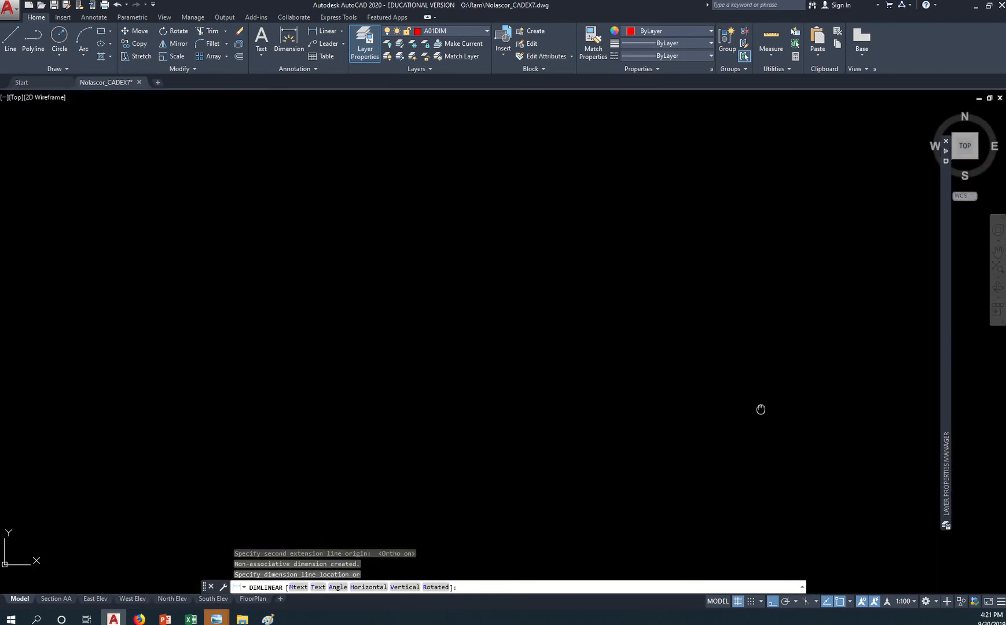
{"action": "middle_click_drag", "start_coordinate": [706, 238], "coordinate": [714, 304]}
{"action": "left_click", "coordinate": [700, 337]}
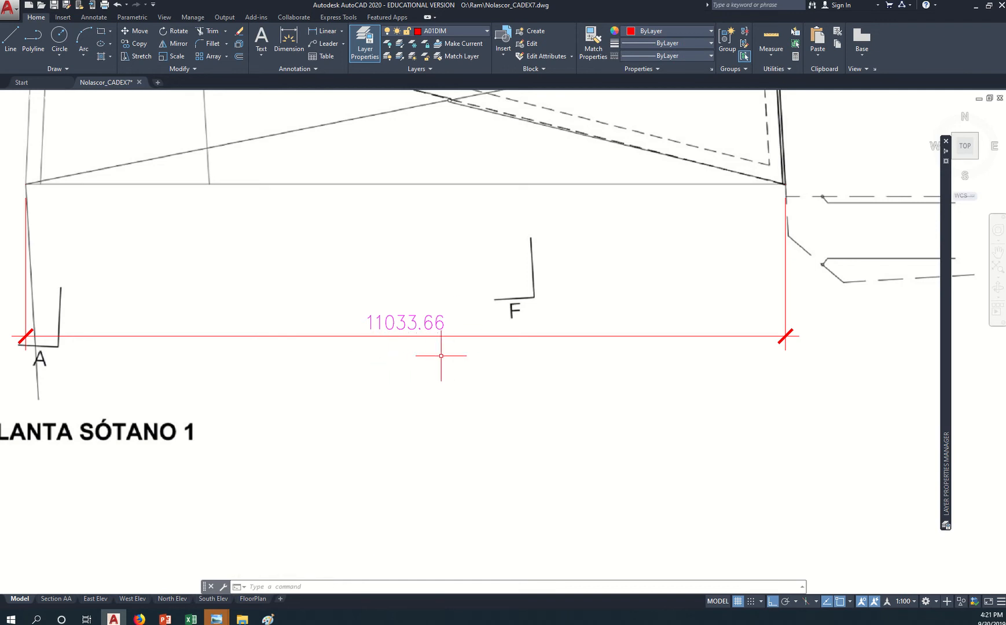
Examine the new front boundary dimension and the empty area beside the floor plan image.
{"action": "scroll", "coordinate": [593, 399], "scroll_direction": "down", "scroll_amount": 4}
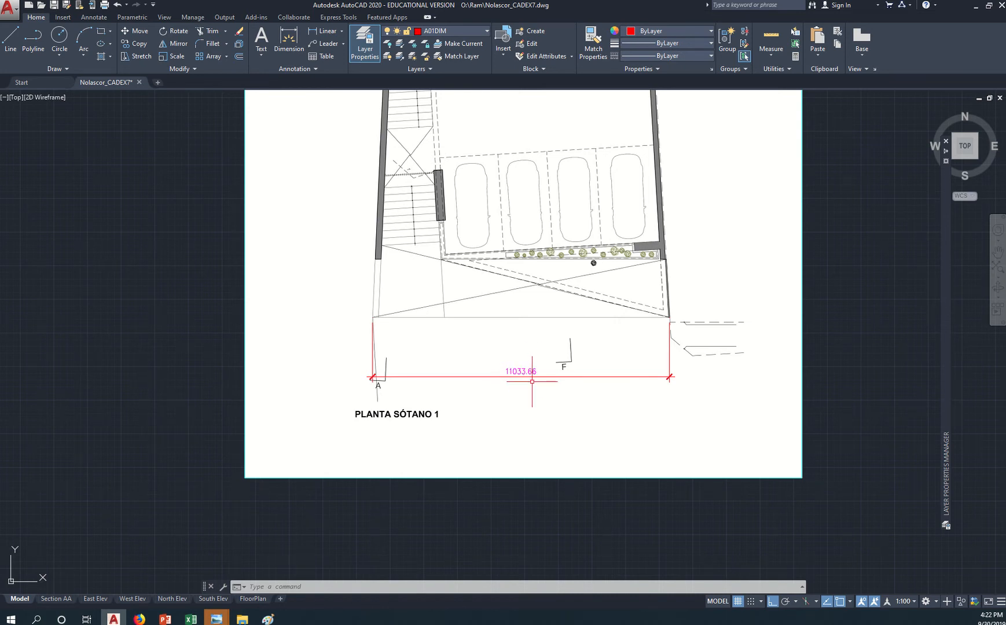
{"action": "scroll", "coordinate": [531, 379], "scroll_direction": "up", "scroll_amount": 5}
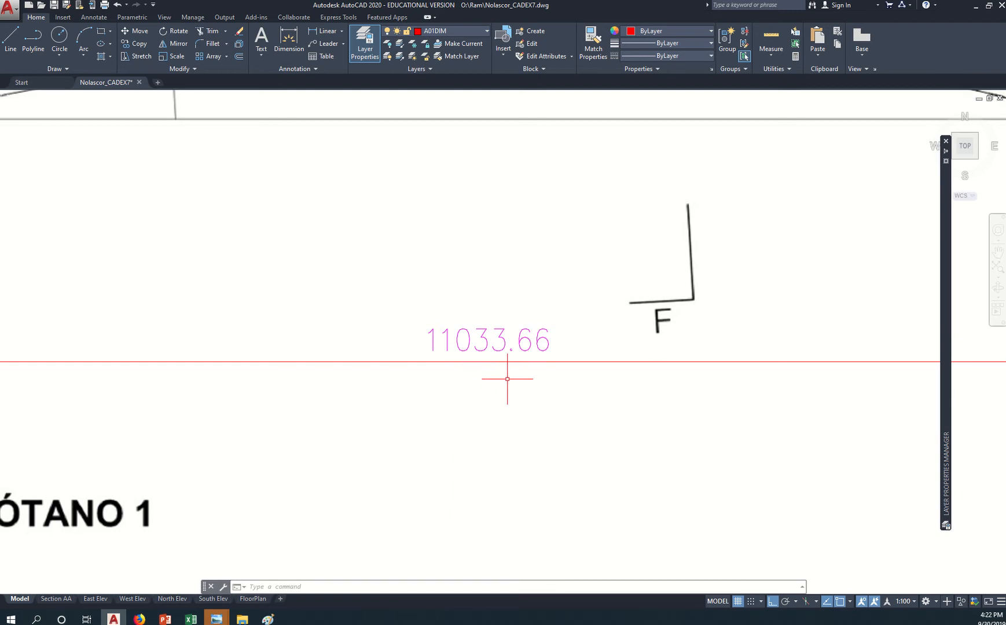
{"action": "scroll", "coordinate": [513, 376], "scroll_direction": "down", "scroll_amount": 6}
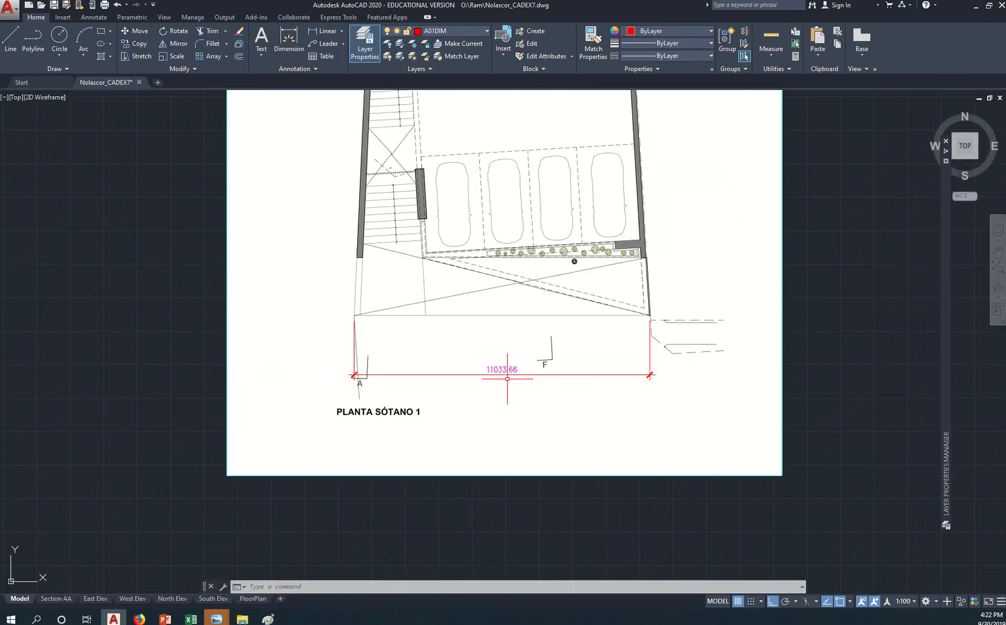
{"action": "middle_click_drag", "start_coordinate": [533, 296], "coordinate": [516, 329]}
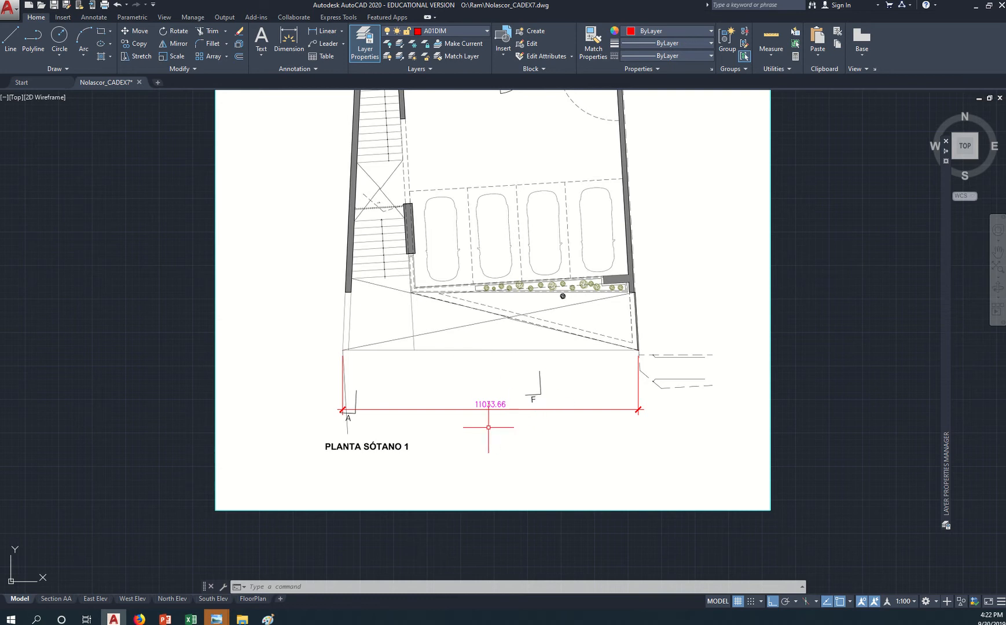
{"action": "mouse_move", "coordinate": [656, 424]}
{"action": "middle_mouse_down"}
{"action": "mouse_move", "coordinate": [550, 386]}
{"action": "mouse_move", "coordinate": [468, 385]}
{"action": "middle_mouse_up"}
{"action": "scroll", "coordinate": [764, 370], "scroll_direction": "down", "scroll_amount": 2}
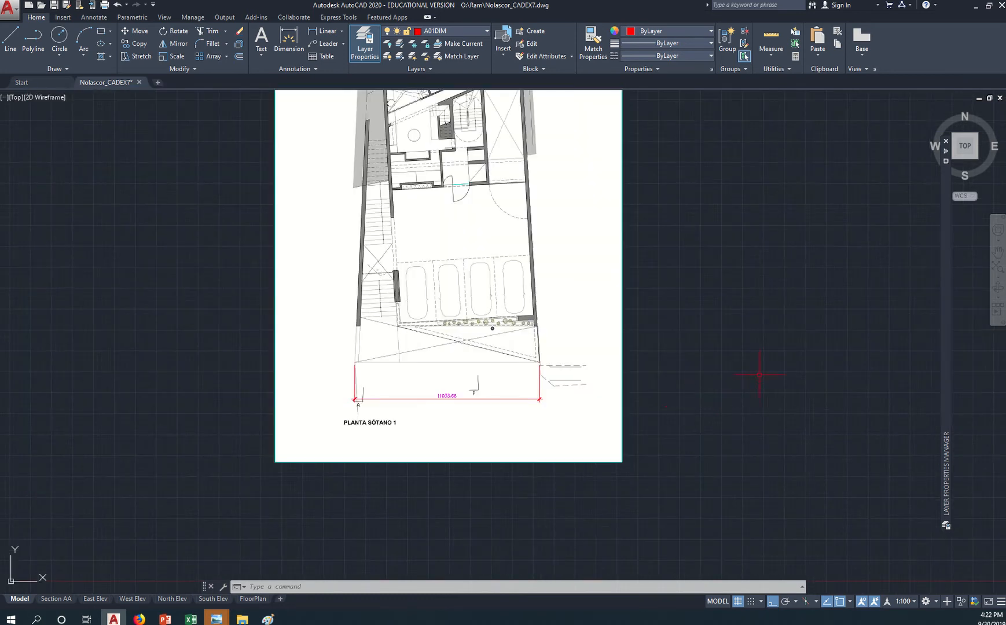
{"action": "middle_click_drag", "start_coordinate": [763, 371], "coordinate": [596, 403]}
{"action": "middle_click_drag", "start_coordinate": [676, 348], "coordinate": [645, 366]}
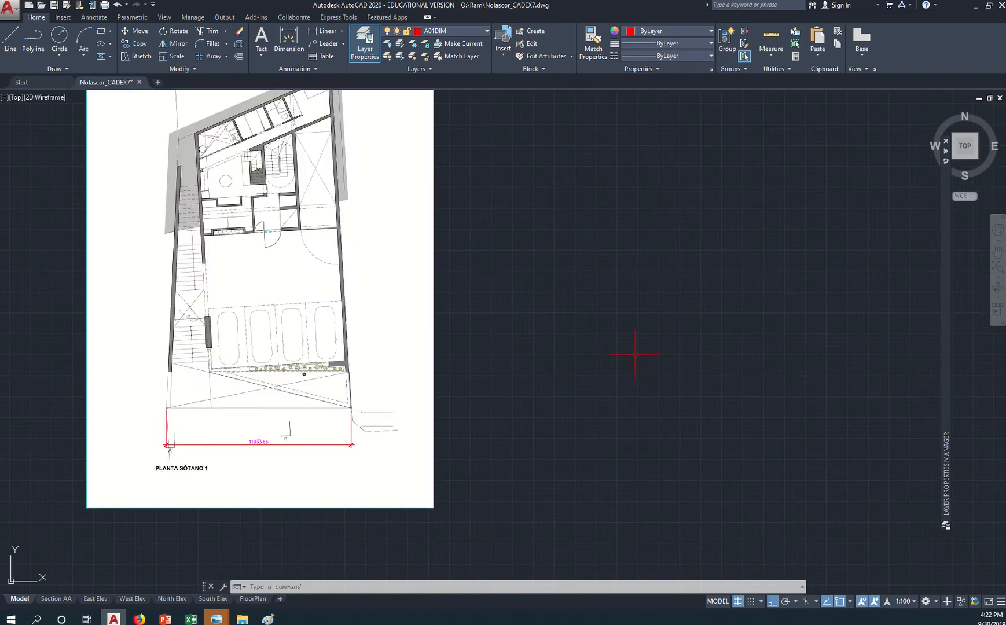
Draw a horizontal line 1100 long in the empty space to the right of the floor plan image.
{"action": "type", "text": "l"}
{"action": "key", "text": "Return"}
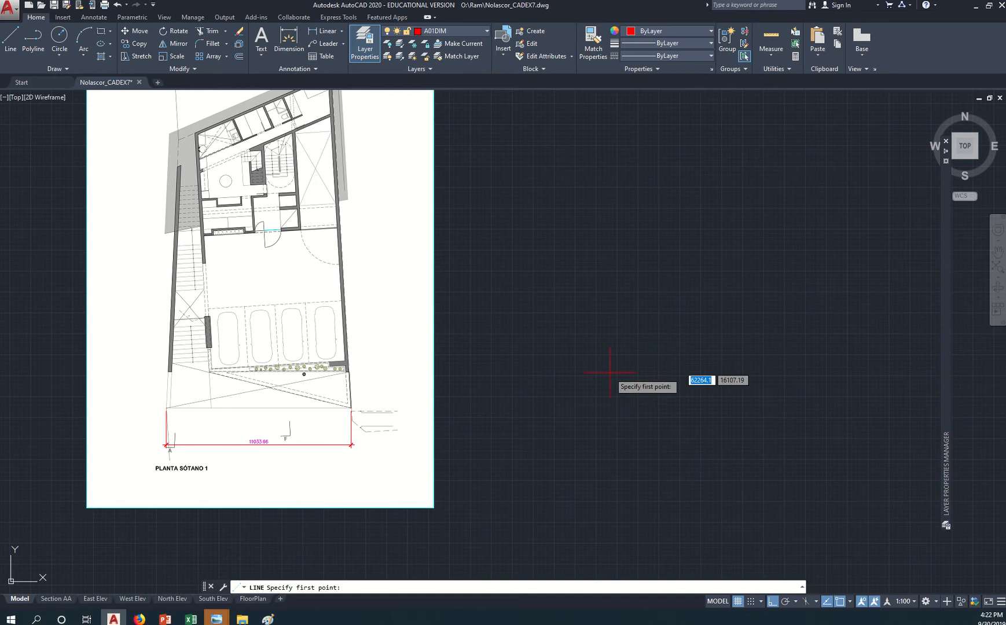
{"action": "left_click", "coordinate": [532, 412]}
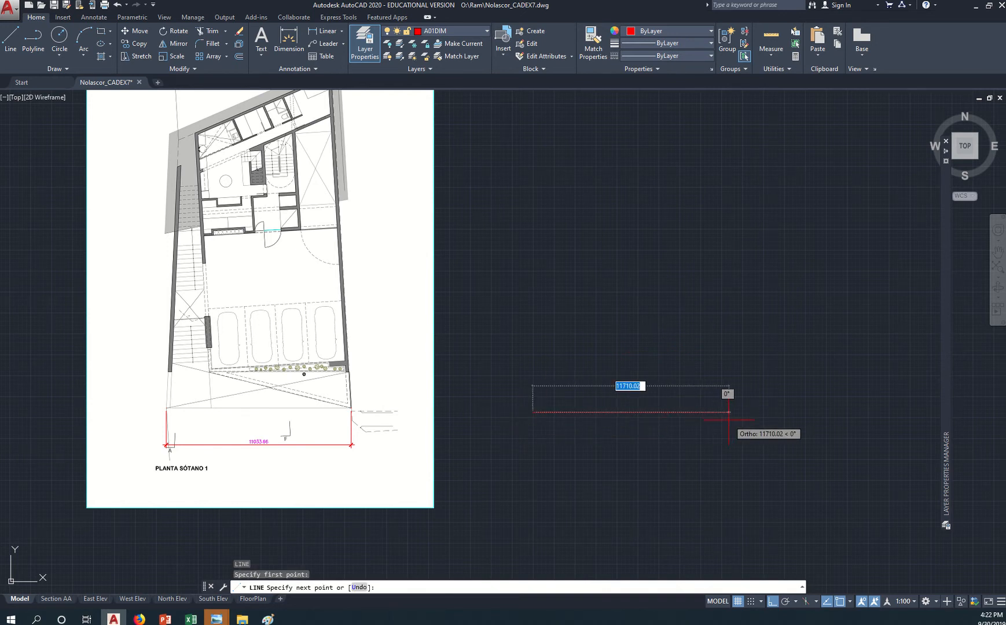
{"action": "type", "text": "11"}
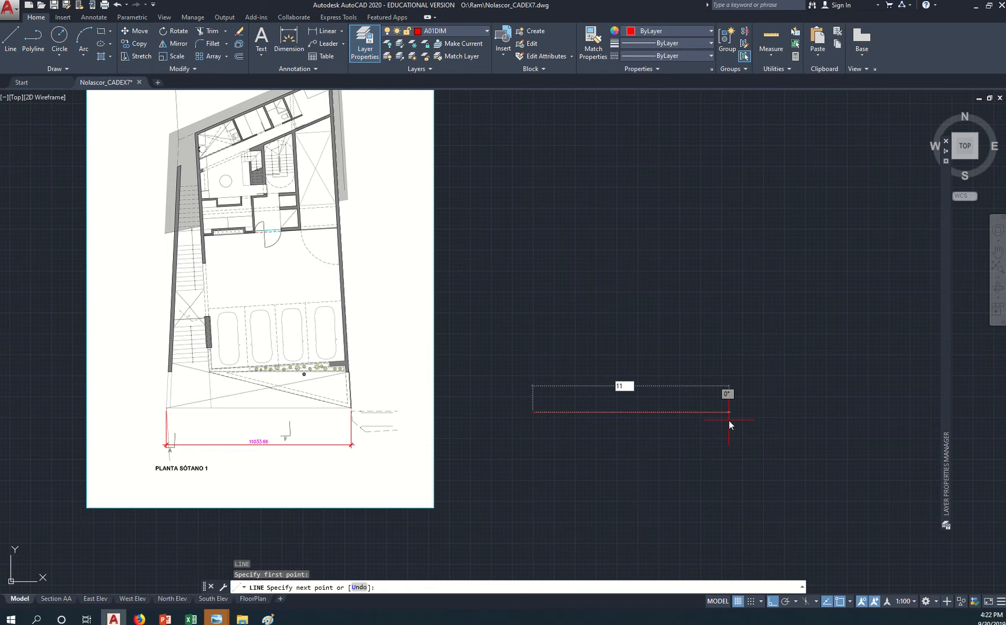
{"action": "type", "text": "00"}
{"action": "key", "text": "Return"}
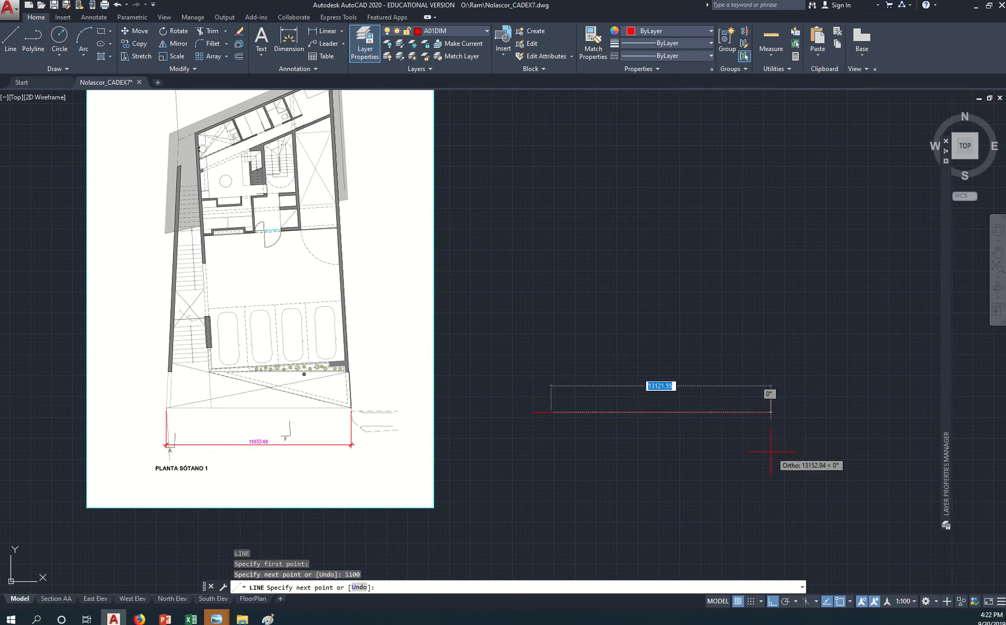
{"action": "key", "text": "Return"}
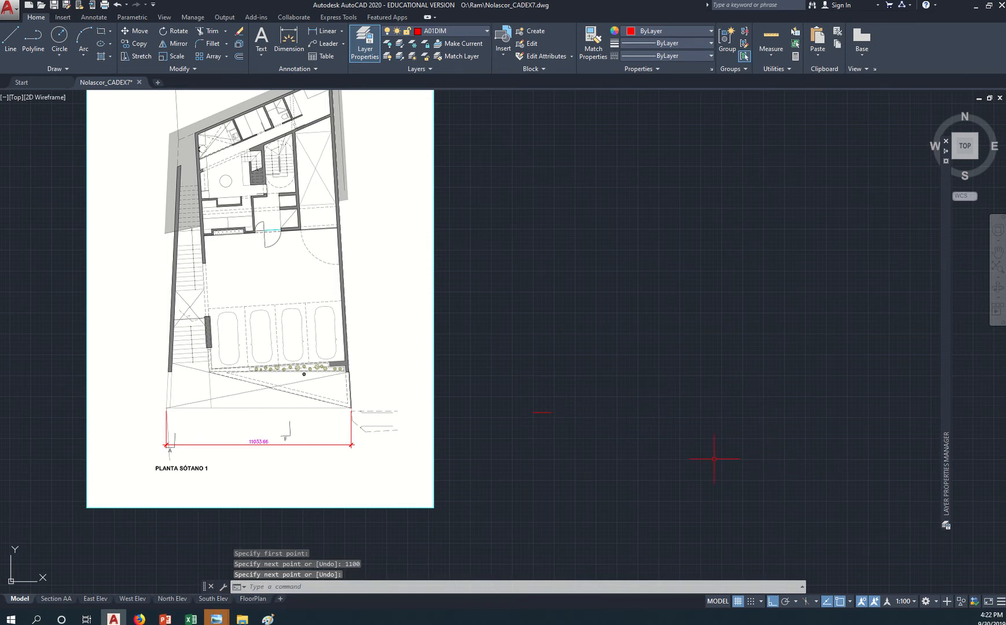
Erase the short line beside the floor plan image.
{"action": "type", "text": "e"}
{"action": "key", "text": "Return"}
{"action": "left_click", "coordinate": [592, 451]}
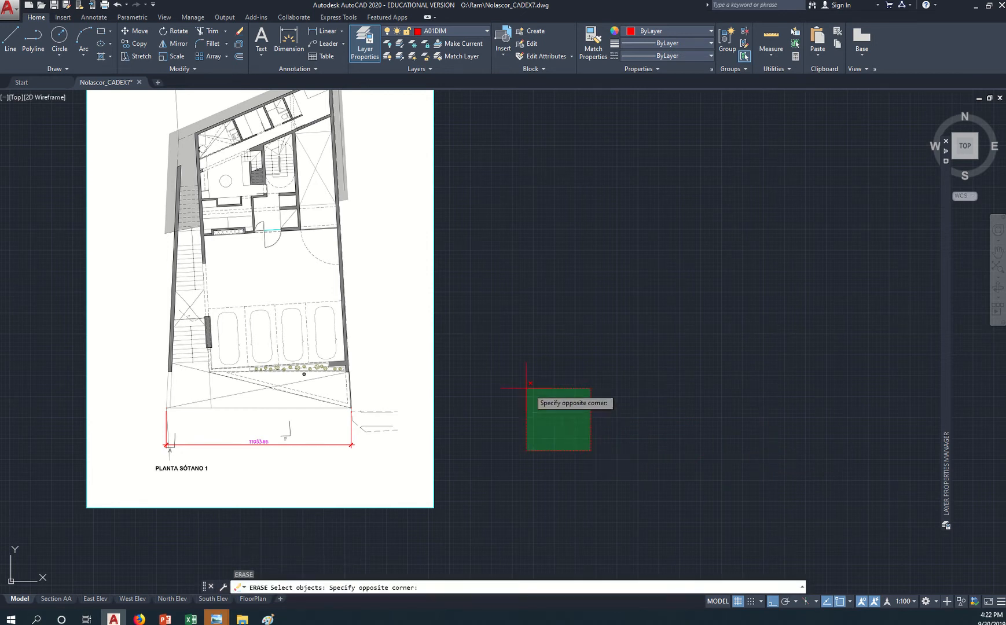
{"action": "left_click", "coordinate": [527, 389]}
{"action": "key", "text": "Return"}
Draw another horizontal line 1100 long beside the plan image and compare it with the plan's front boundary dimension.
{"action": "type", "text": "l"}
{"action": "key", "text": "Return"}
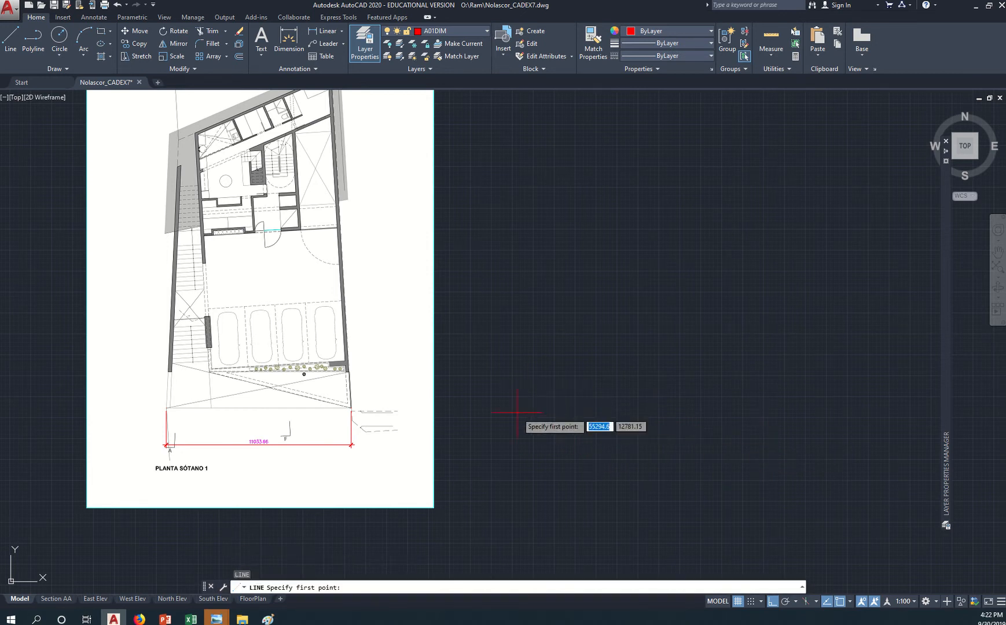
{"action": "left_click", "coordinate": [517, 413]}
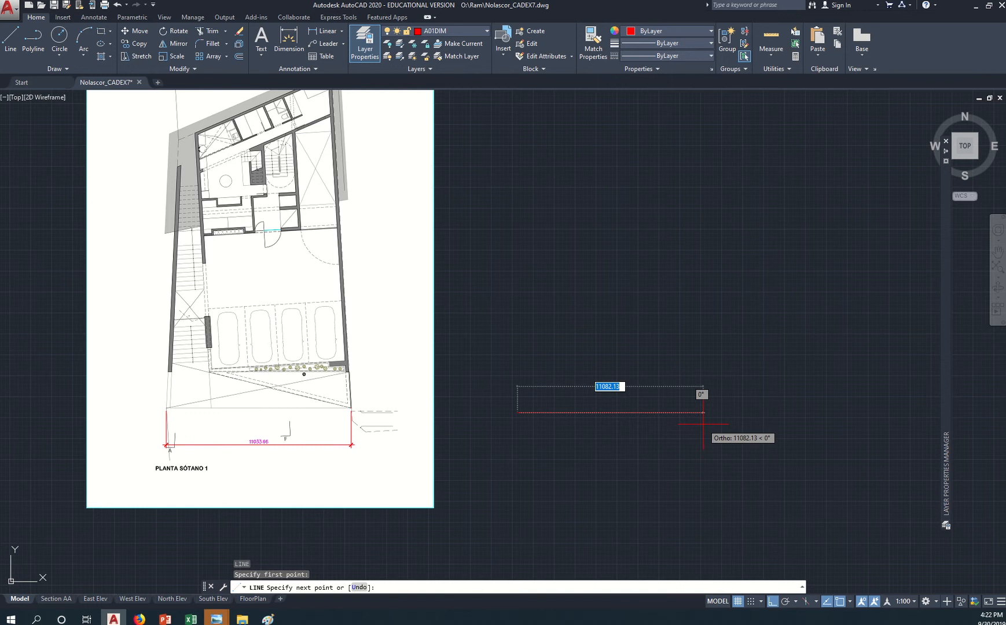
{"action": "type", "text": "1100"}
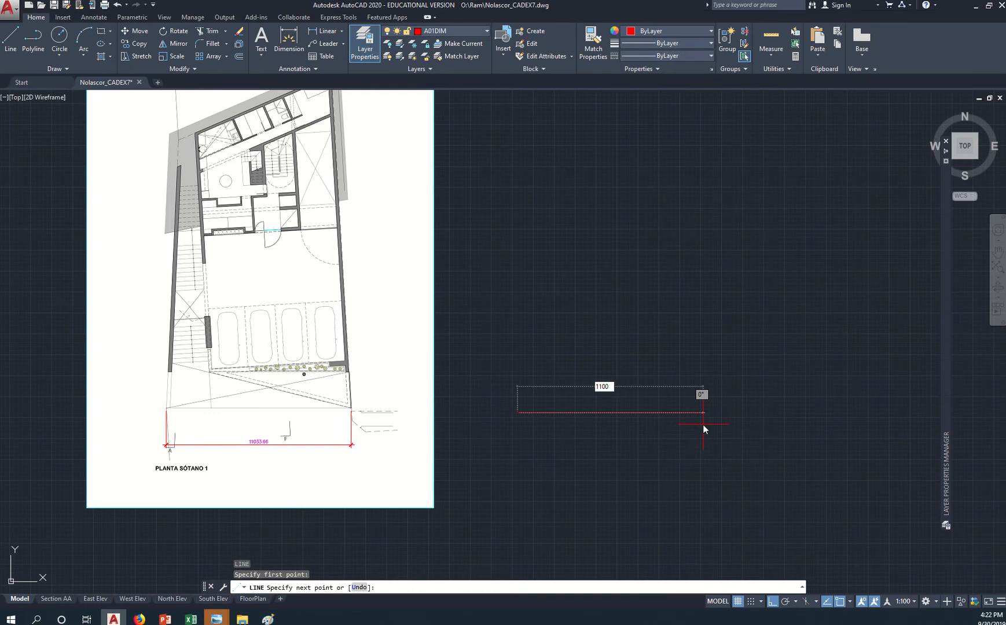
{"action": "key", "text": "Return"}
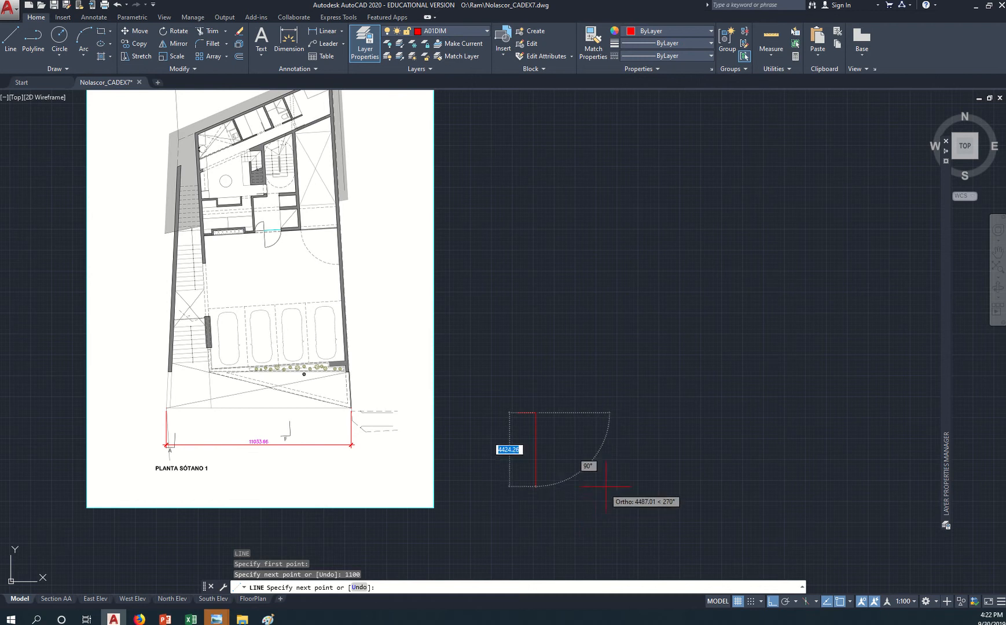
{"action": "key", "text": "Escape"}
{"action": "scroll", "coordinate": [245, 450], "scroll_direction": "up", "scroll_amount": 4}
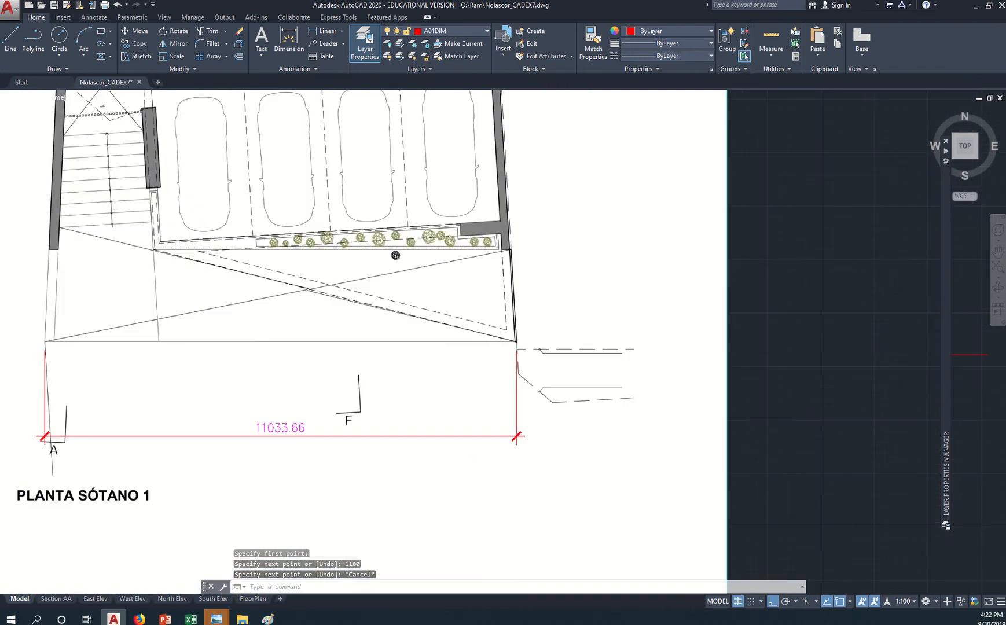
{"action": "scroll", "coordinate": [278, 437], "scroll_direction": "up", "scroll_amount": 4}
{"action": "scroll", "coordinate": [395, 428], "scroll_direction": "down", "scroll_amount": 8}
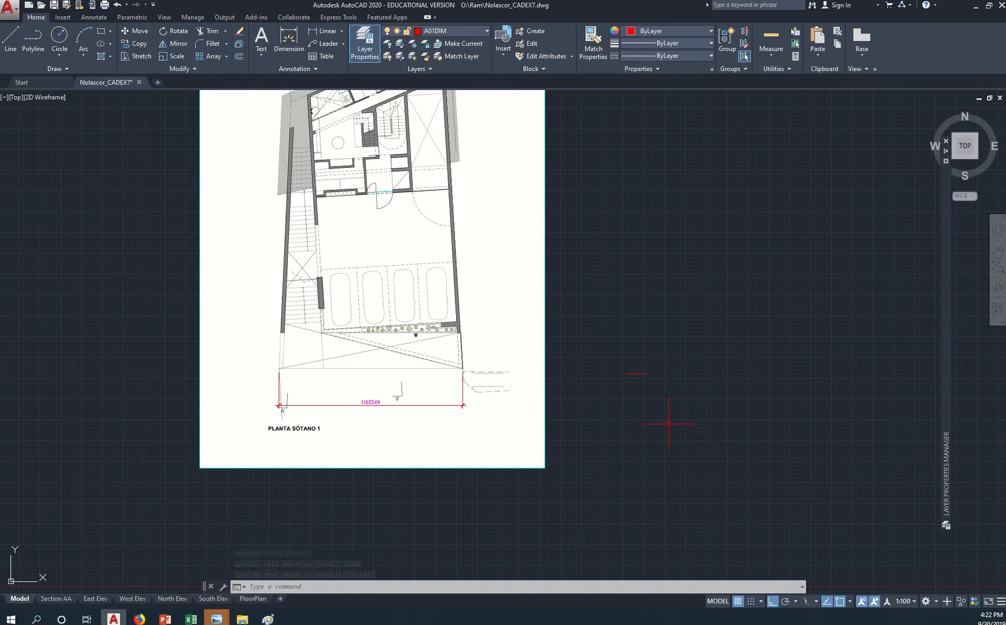
Erase the second 1100-long line beside the floor plan image.
{"action": "type", "text": "e"}
{"action": "key", "text": "Return"}
{"action": "left_click", "coordinate": [727, 420]}
{"action": "left_click", "coordinate": [637, 374]}
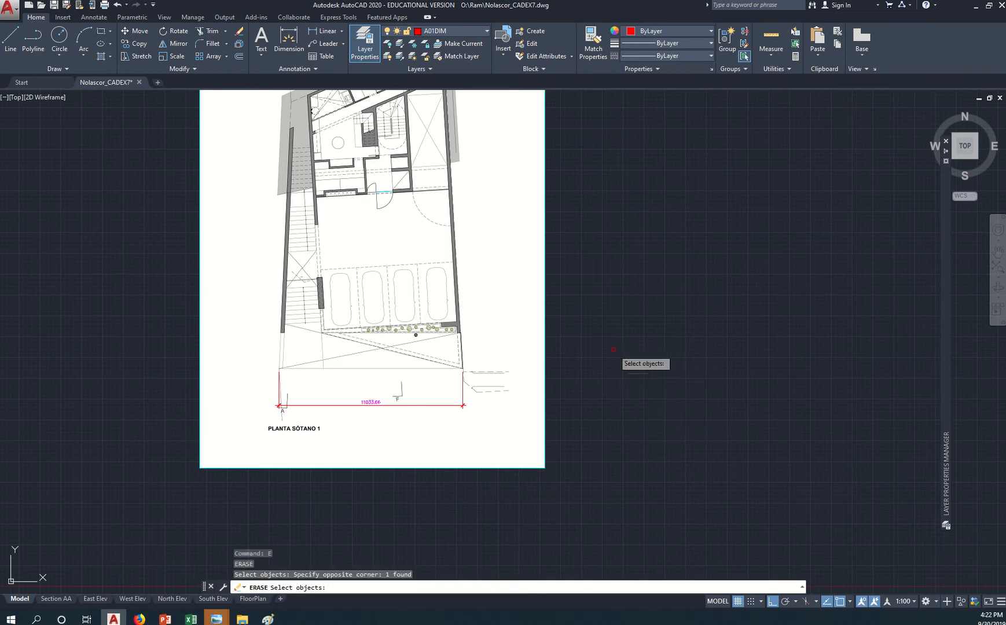
{"action": "key", "text": "Return"}
Draw a horizontal reference line 11000 long in the empty space to the right of the floor plan image.
{"action": "type", "text": "l"}
{"action": "key", "text": "Return"}
{"action": "left_click", "coordinate": [612, 387]}
{"action": "type", "text": "11"}
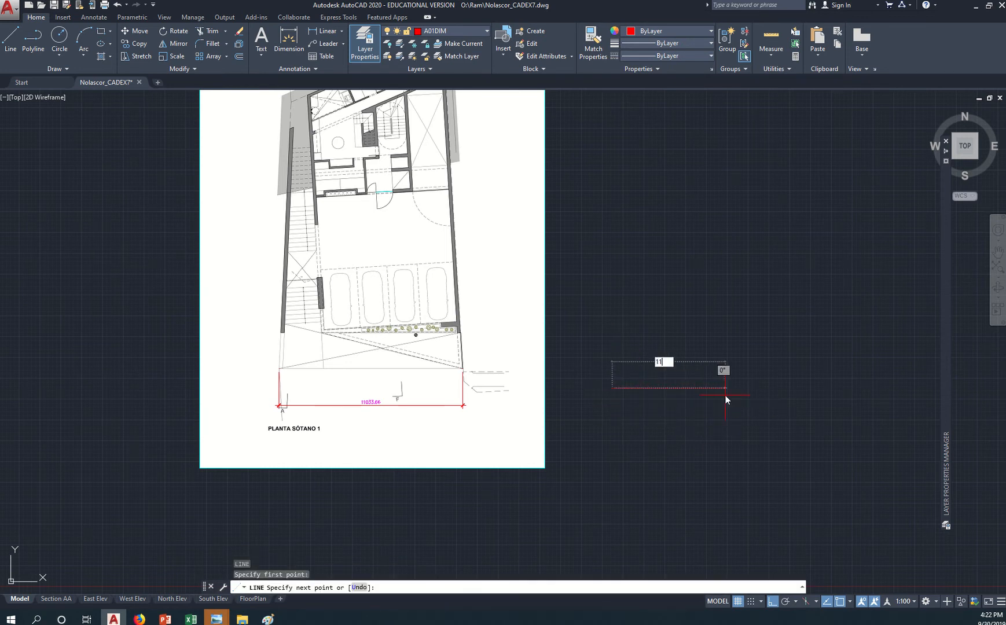
{"action": "type", "text": "000"}
{"action": "key", "text": "Return"}
{"action": "key", "text": "Return"}
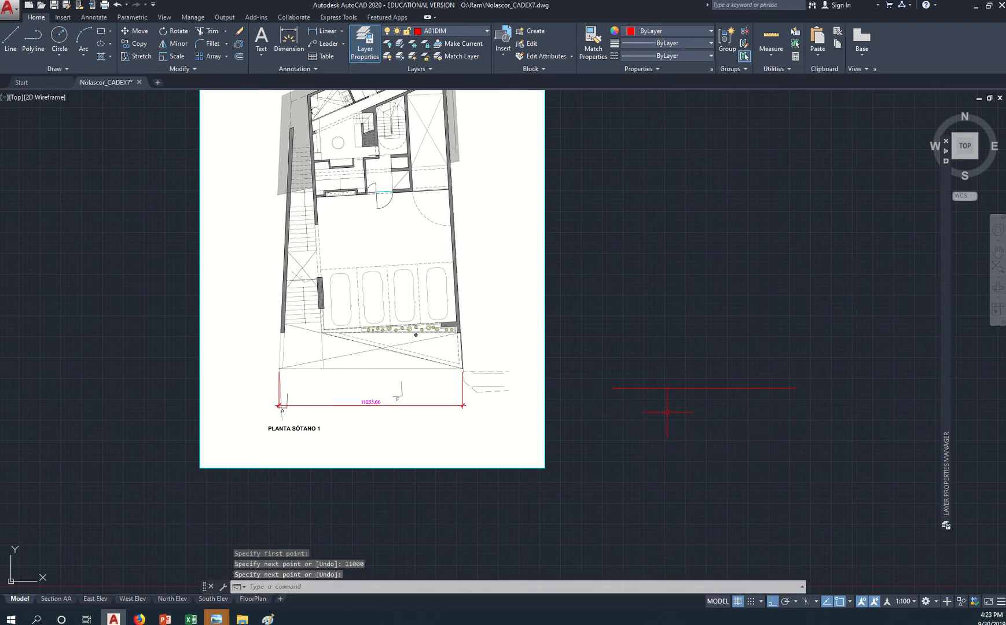
Add a linear dimension to the new reference line from end to end, placed below it.
{"action": "left_click", "coordinate": [322, 35]}
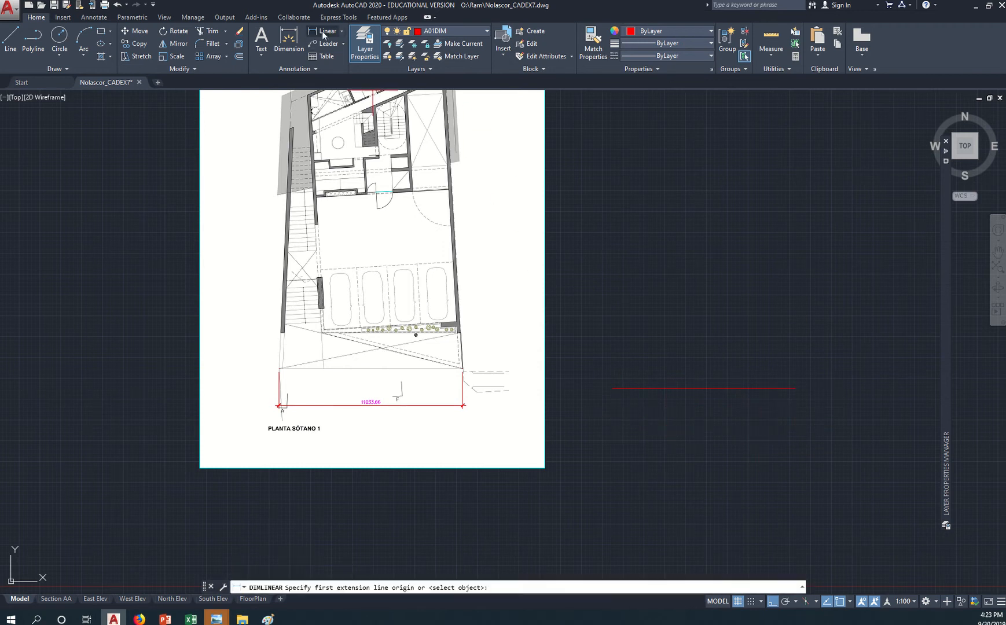
{"action": "left_click", "coordinate": [612, 388]}
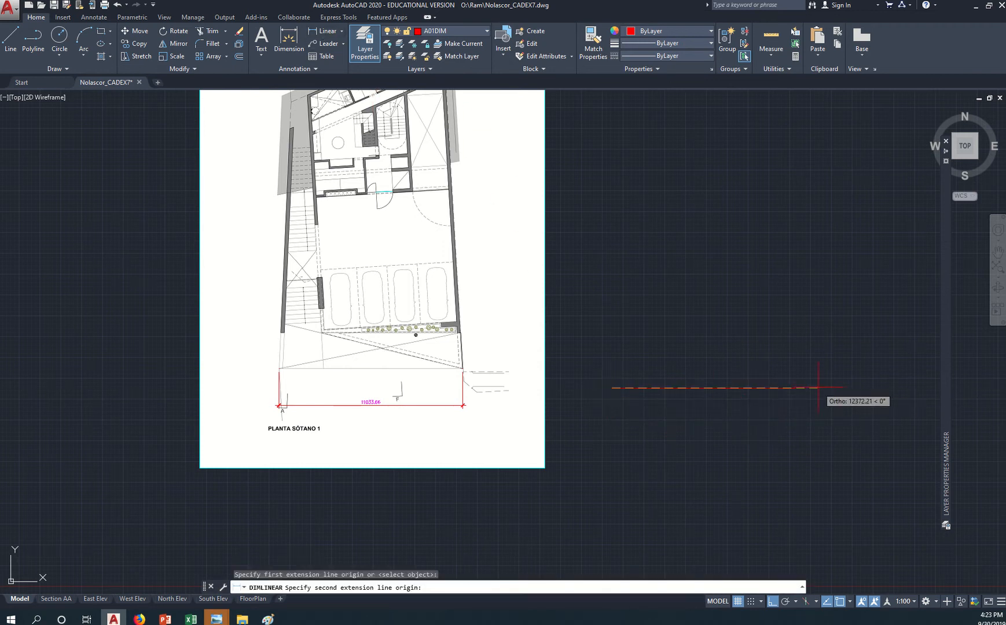
{"action": "left_click", "coordinate": [796, 388]}
{"action": "left_click", "coordinate": [761, 435]}
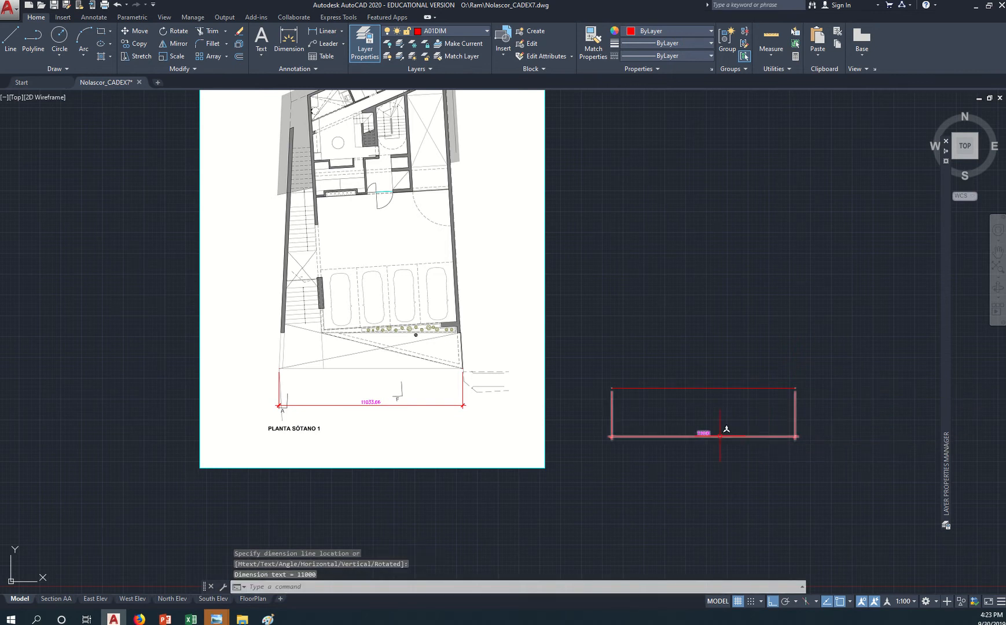
{"action": "scroll", "coordinate": [713, 438], "scroll_direction": "up", "scroll_amount": 5}
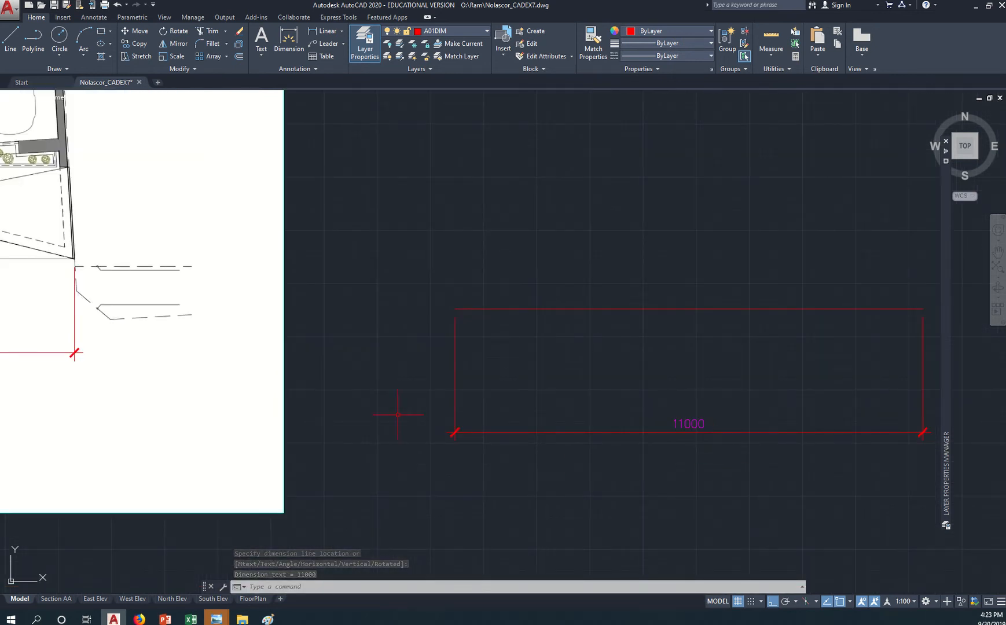
Draw a horizontal line 11000 long from the left end of the plan's front boundary along that boundary.
{"action": "scroll", "coordinate": [404, 397], "scroll_direction": "down", "scroll_amount": 6}
{"action": "middle_click_drag", "start_coordinate": [404, 397], "coordinate": [525, 387]}
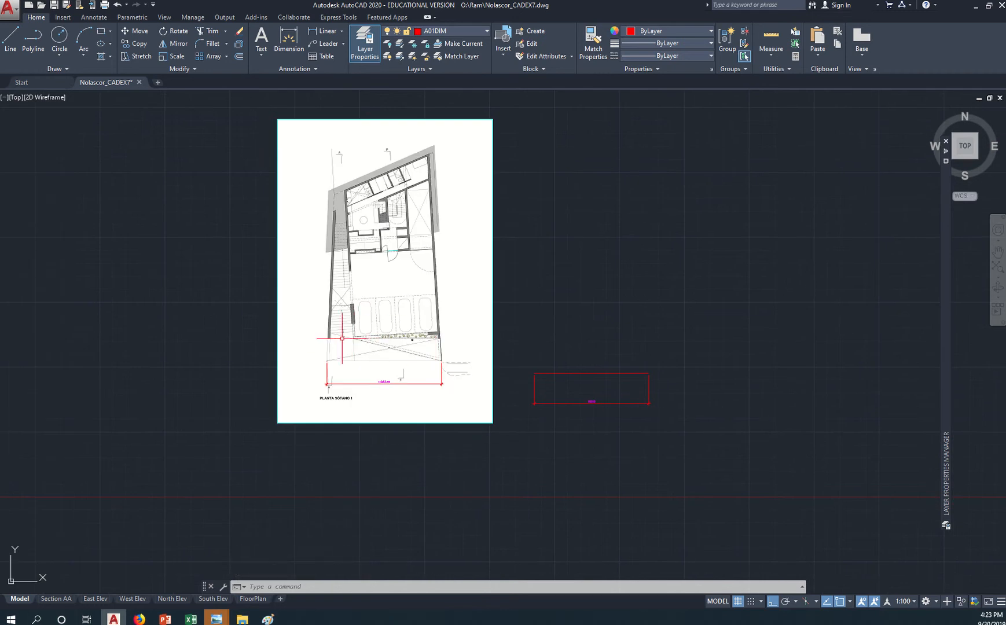
{"action": "scroll", "coordinate": [340, 337], "scroll_direction": "up", "scroll_amount": 4}
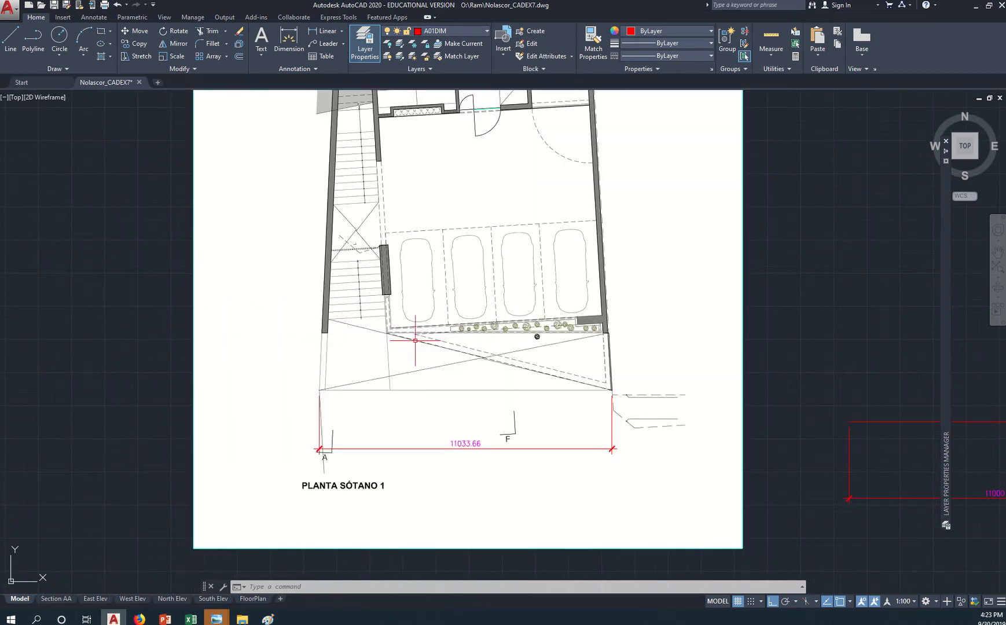
{"action": "middle_click_drag", "start_coordinate": [794, 417], "coordinate": [751, 409]}
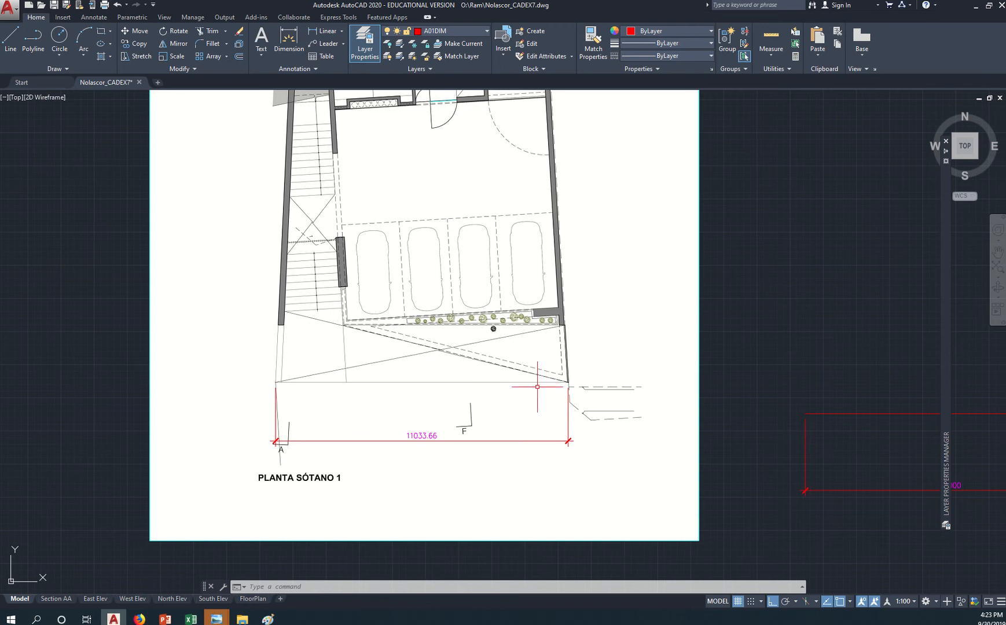
{"action": "key", "text": "l"}
{"action": "key", "text": "Return"}
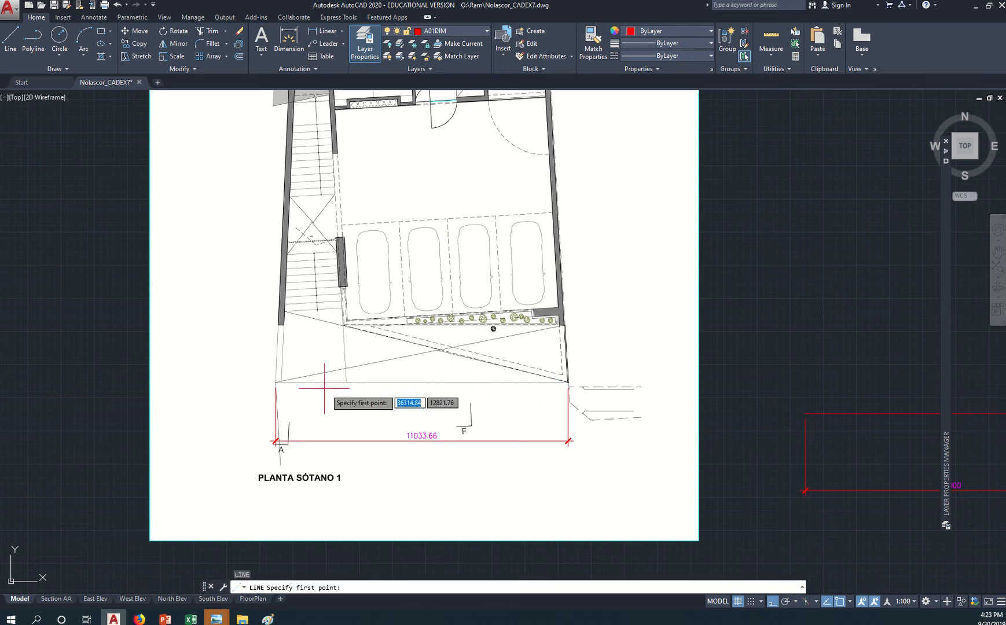
{"action": "scroll", "coordinate": [275, 383], "scroll_direction": "up", "scroll_amount": 4}
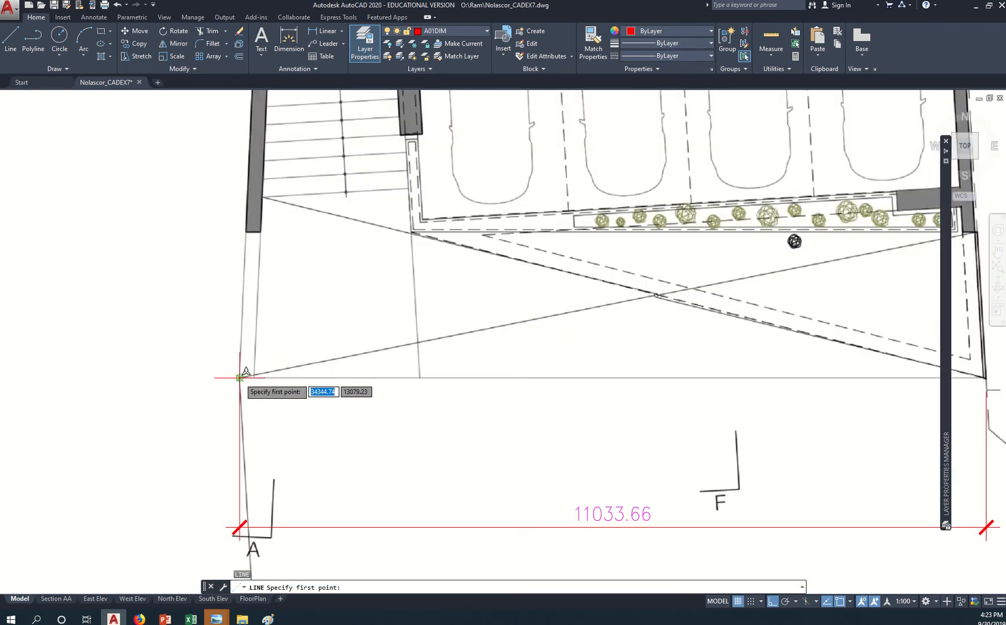
{"action": "left_click", "coordinate": [239, 377]}
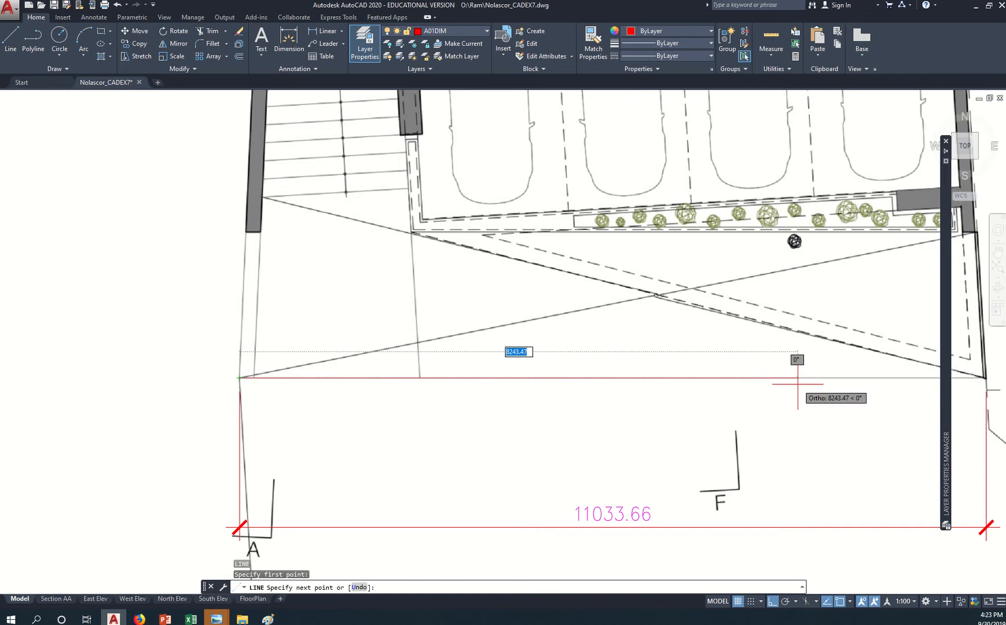
{"action": "type", "text": "1"}
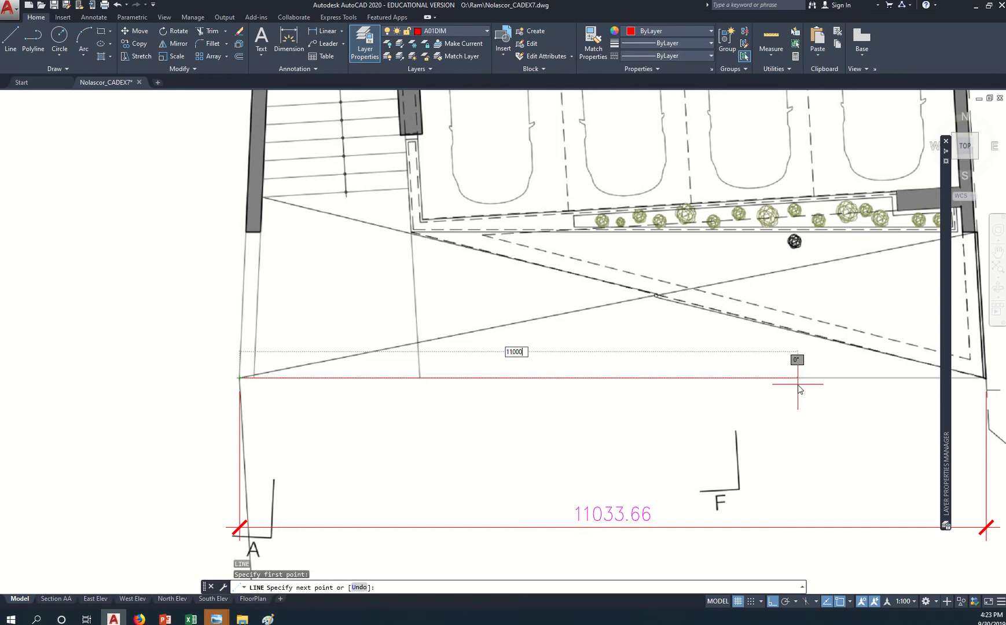
{"action": "type", "text": "1000"}
{"action": "key", "text": "Return"}
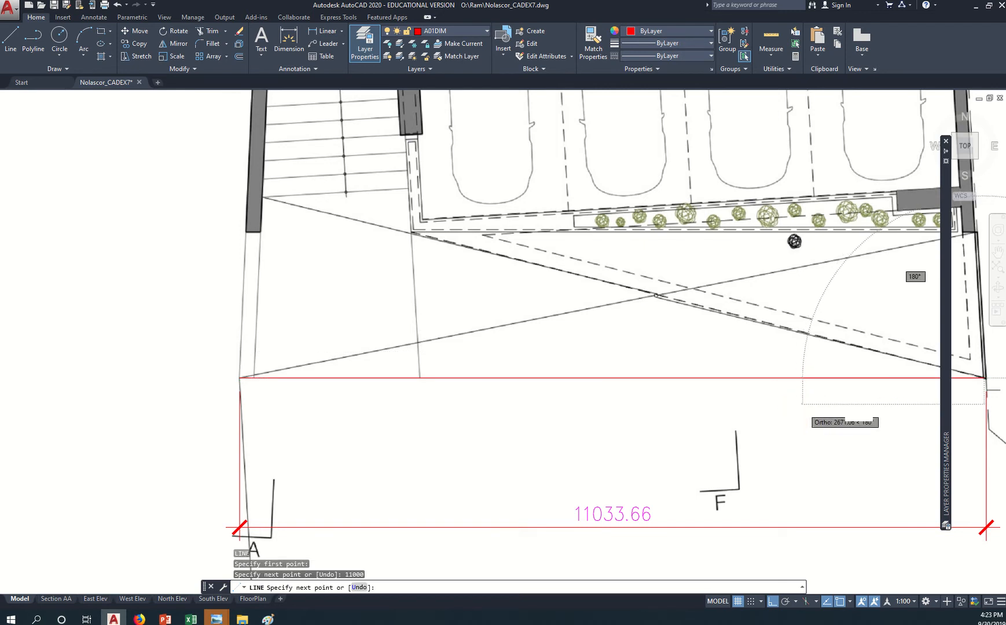
{"action": "scroll", "coordinate": [677, 404], "scroll_direction": "down", "scroll_amount": 2}
{"action": "middle_click_drag", "start_coordinate": [677, 404], "coordinate": [622, 403]}
{"action": "key", "text": "Escape"}
Compare the right end of the 11000-long boundary line with the plan's front corner, and erase the line.
{"action": "scroll", "coordinate": [785, 377], "scroll_direction": "up", "scroll_amount": 10}
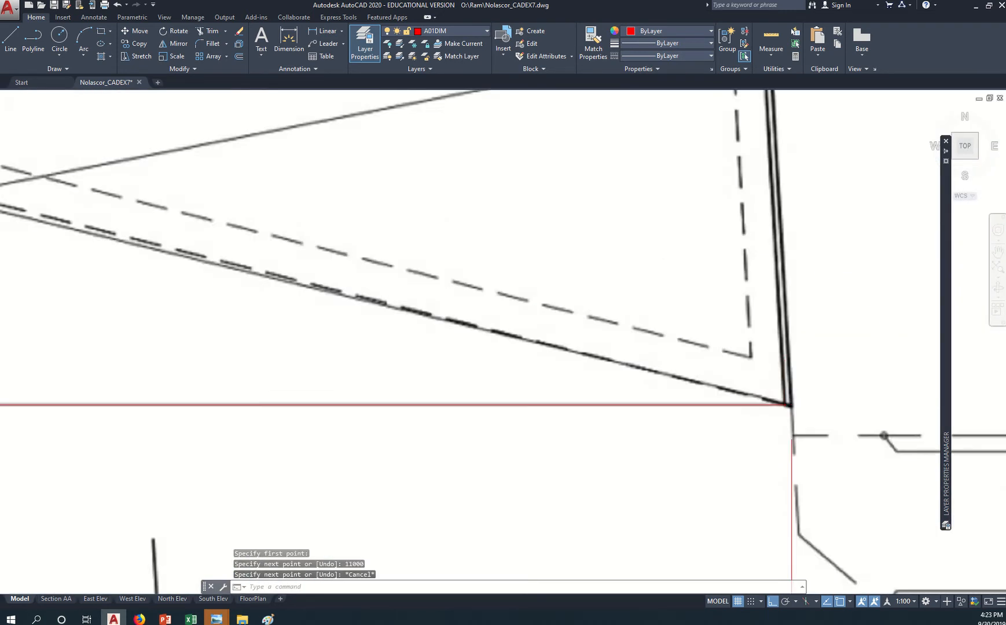
{"action": "scroll", "coordinate": [802, 438], "scroll_direction": "up", "scroll_amount": 3}
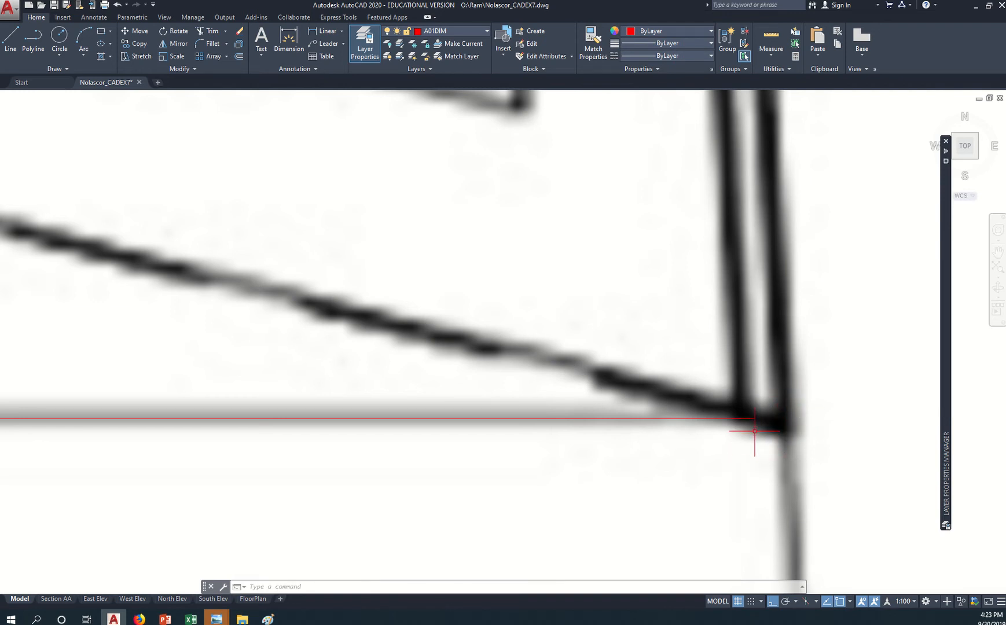
{"action": "scroll", "coordinate": [752, 428], "scroll_direction": "down", "scroll_amount": 2}
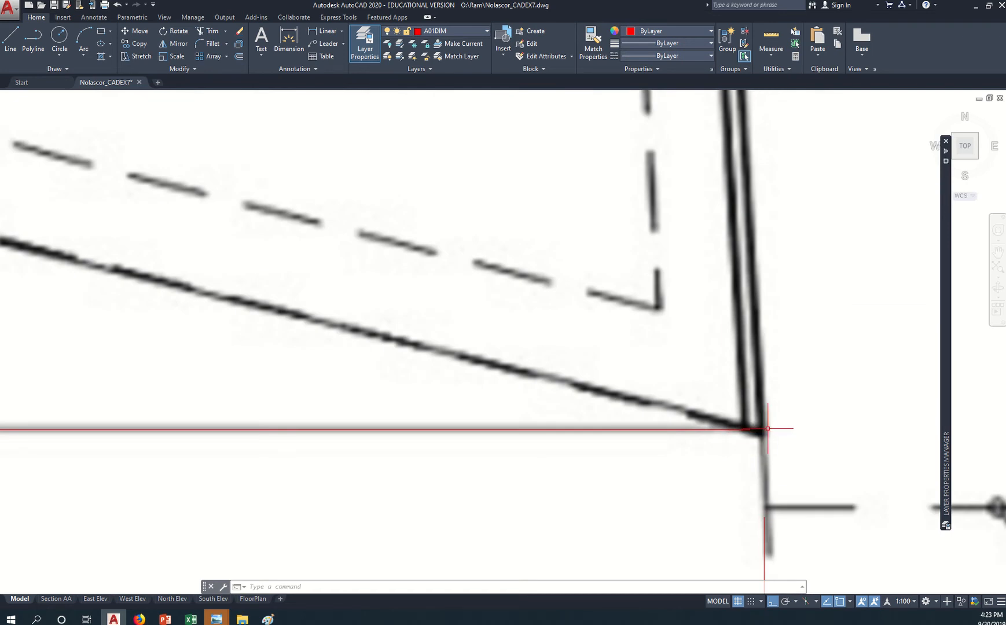
{"action": "scroll", "coordinate": [732, 434], "scroll_direction": "down", "scroll_amount": 3}
{"action": "scroll", "coordinate": [613, 417], "scroll_direction": "down", "scroll_amount": 1}
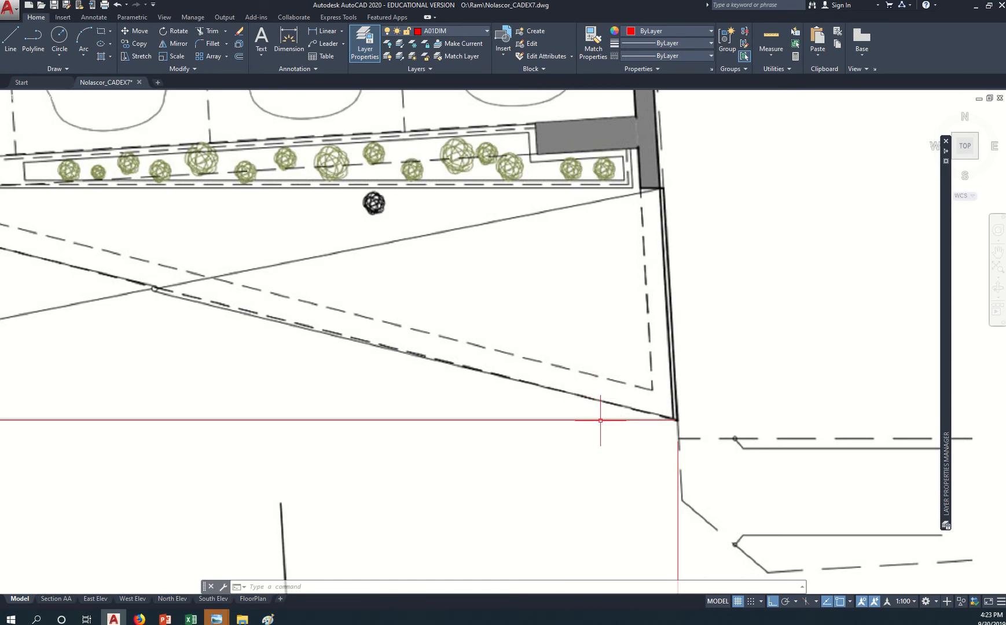
{"action": "left_click", "coordinate": [600, 420]}
{"action": "key", "text": "Delete"}
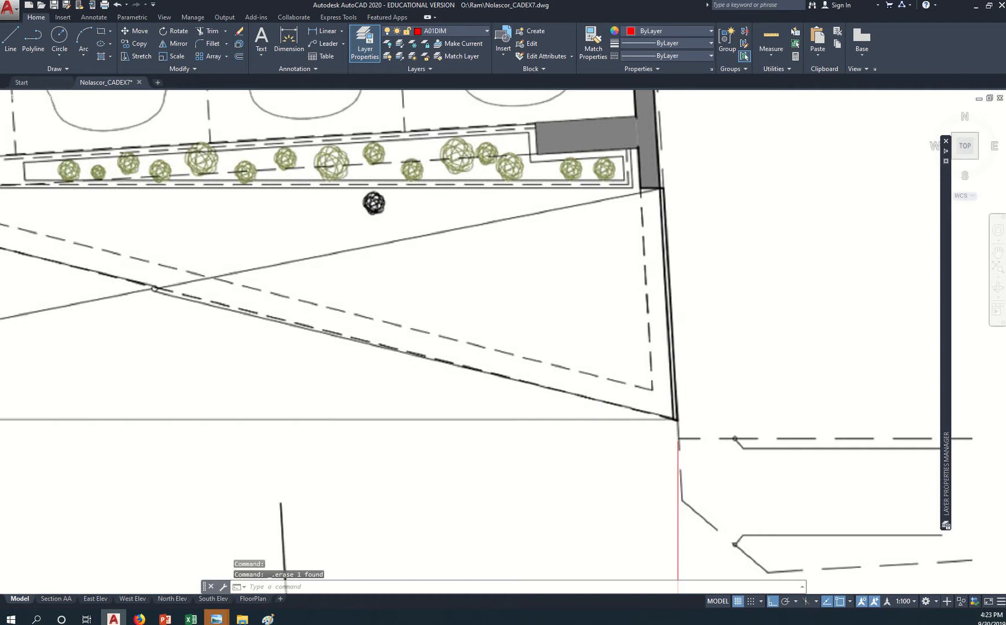
Draw a horizontal line 11050 long from the left end of the front boundary and check its end at the opposite corner.
{"action": "scroll", "coordinate": [600, 418], "scroll_direction": "down", "scroll_amount": 5}
{"action": "scroll", "coordinate": [422, 350], "scroll_direction": "up", "scroll_amount": 5}
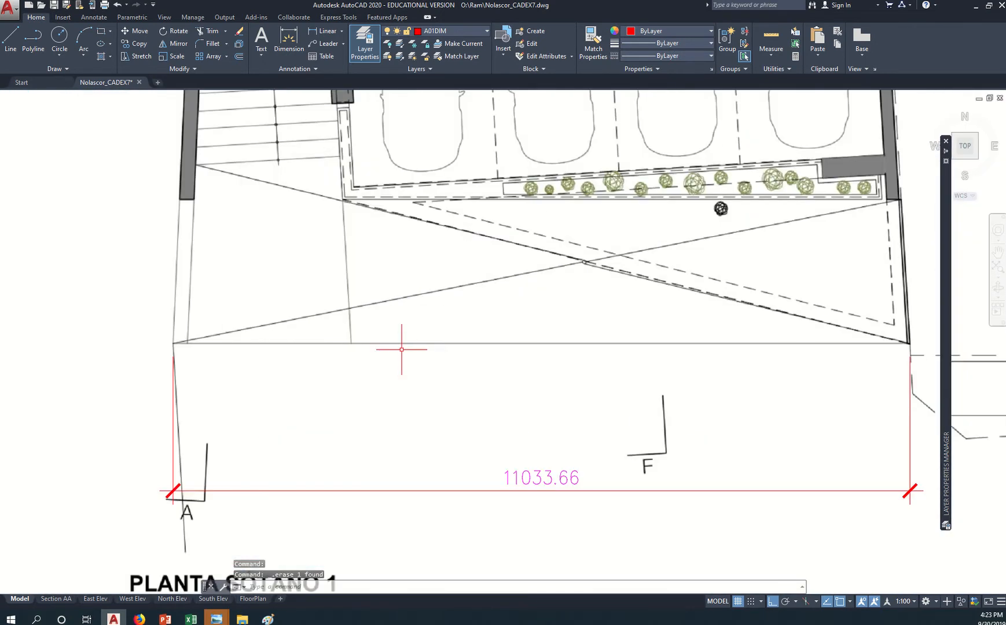
{"action": "type", "text": "l"}
{"action": "key", "text": "Return"}
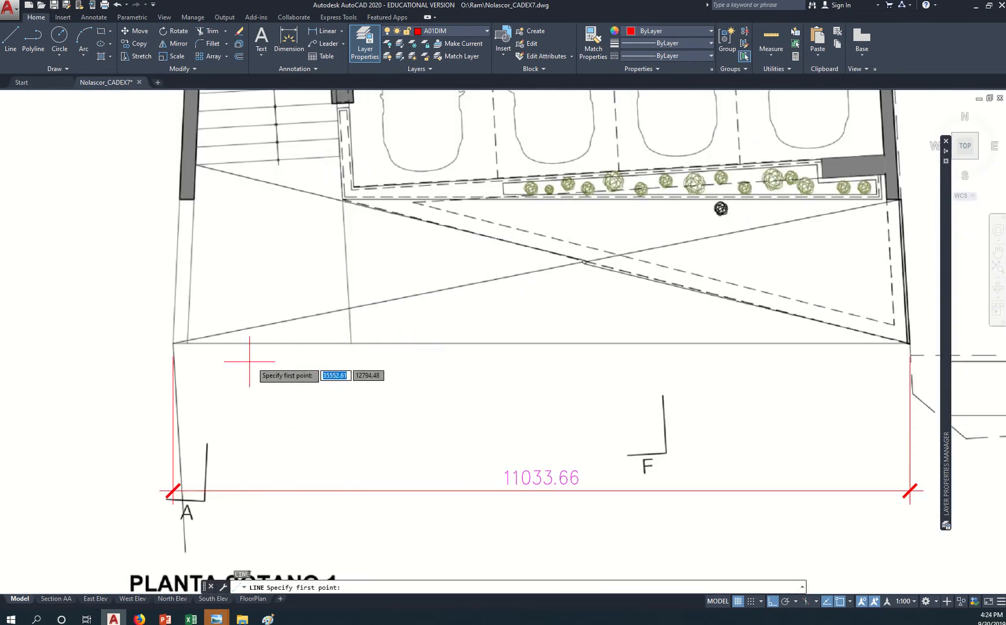
{"action": "left_click", "coordinate": [174, 343]}
{"action": "type", "text": "1"}
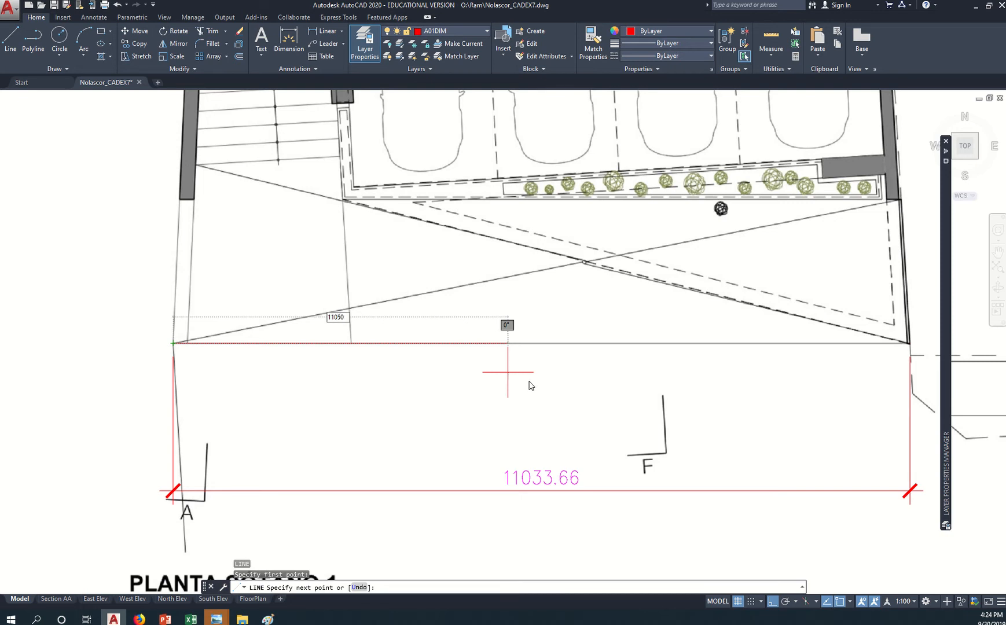
{"action": "type", "text": "1050"}
{"action": "key", "text": "Return"}
{"action": "middle_click_drag", "start_coordinate": [847, 404], "coordinate": [721, 402]}
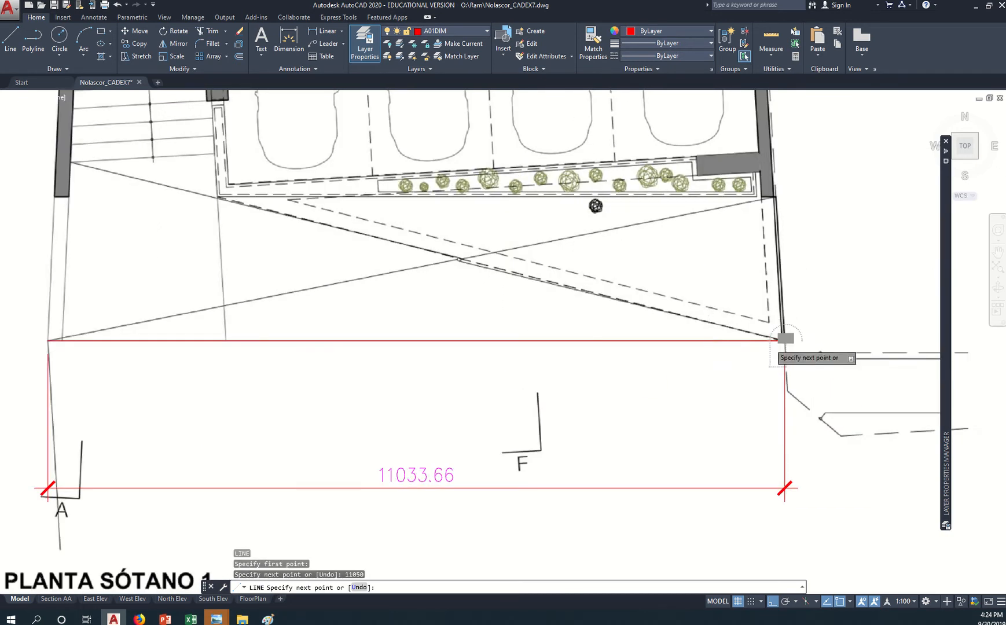
{"action": "scroll", "coordinate": [785, 338], "scroll_direction": "up", "scroll_amount": 6}
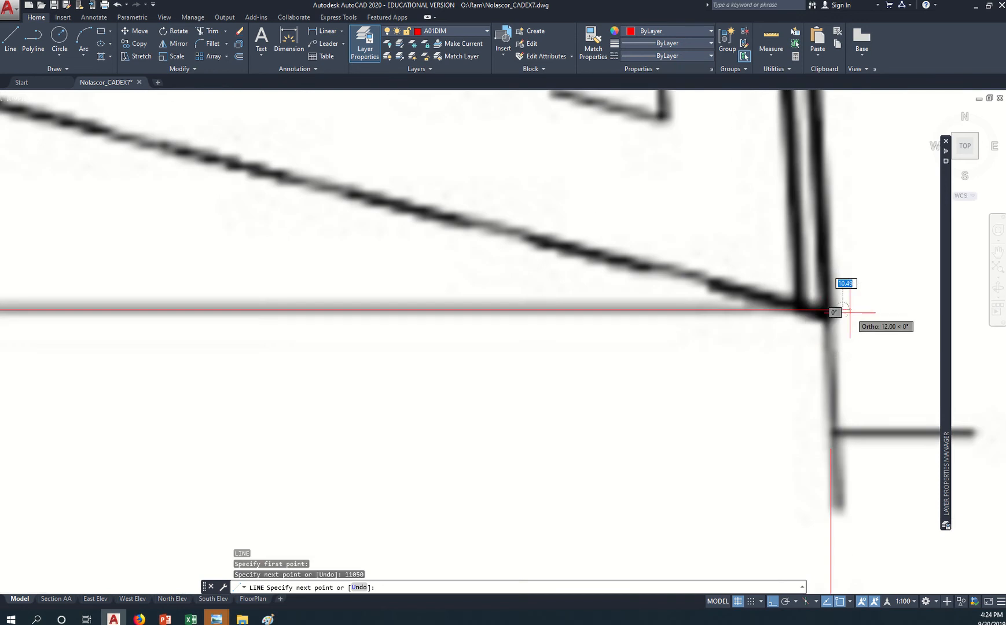
{"action": "key", "text": "Escape"}
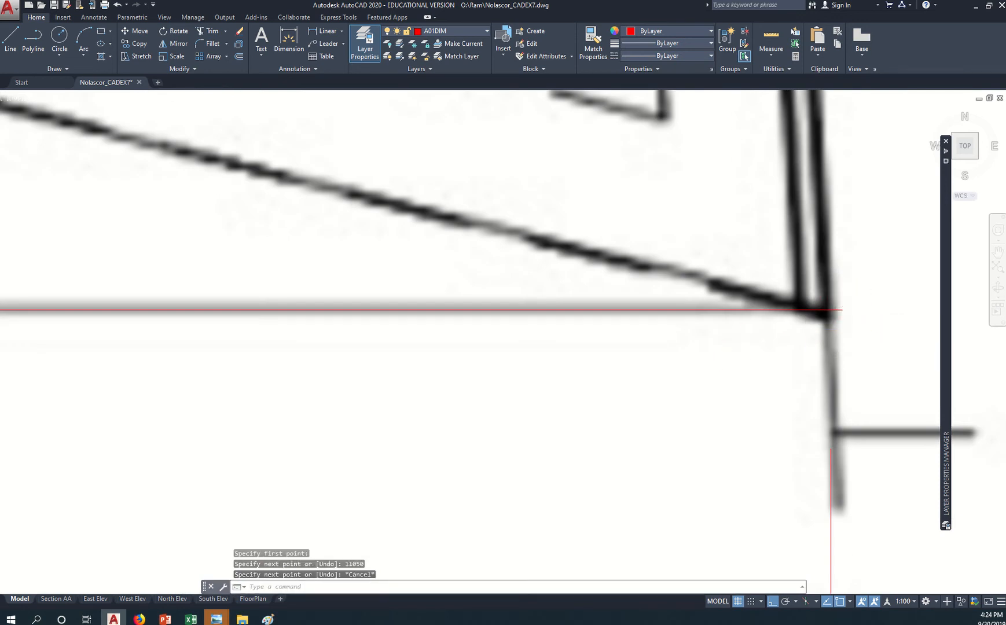
With Ortho off, draw a sloping line from the planter's lower-left corner to the corner where the short pier meets the right wall.
{"action": "scroll", "coordinate": [718, 393], "scroll_direction": "down", "scroll_amount": 5}
{"action": "scroll", "coordinate": [696, 471], "scroll_direction": "down", "scroll_amount": 4}
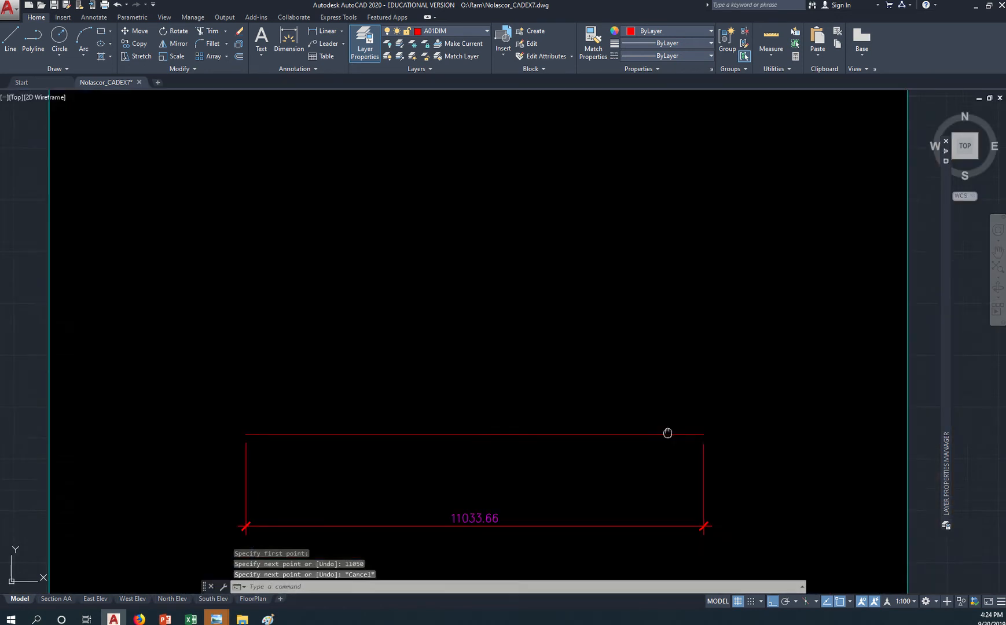
{"action": "middle_click_drag", "start_coordinate": [667, 433], "coordinate": [683, 355]}
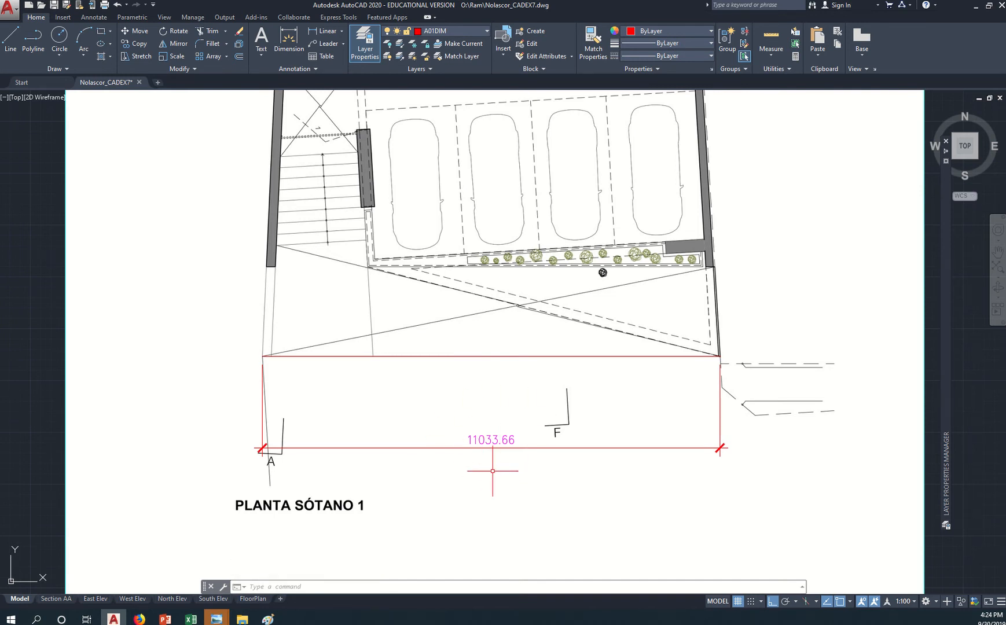
{"action": "middle_click_drag", "start_coordinate": [427, 315], "coordinate": [444, 331]}
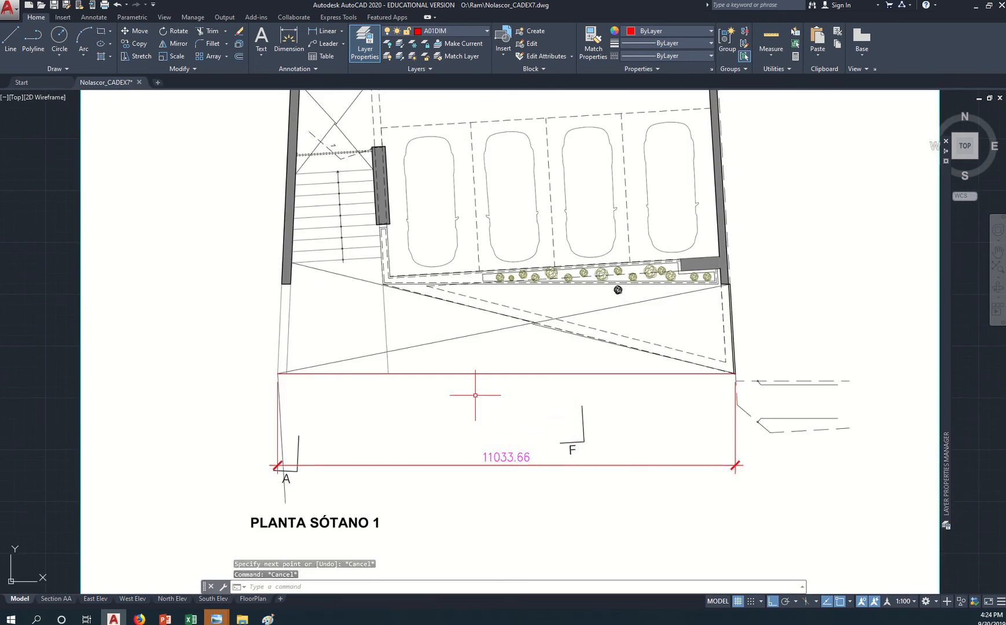
{"action": "scroll", "coordinate": [583, 480], "scroll_direction": "down", "scroll_amount": 2}
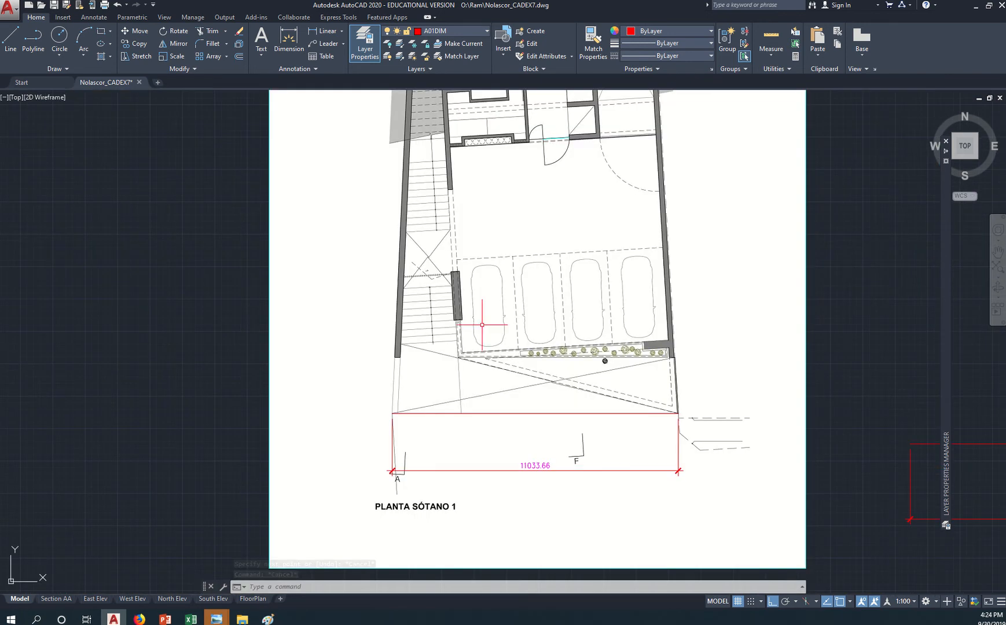
{"action": "middle_click_drag", "start_coordinate": [505, 240], "coordinate": [501, 333]}
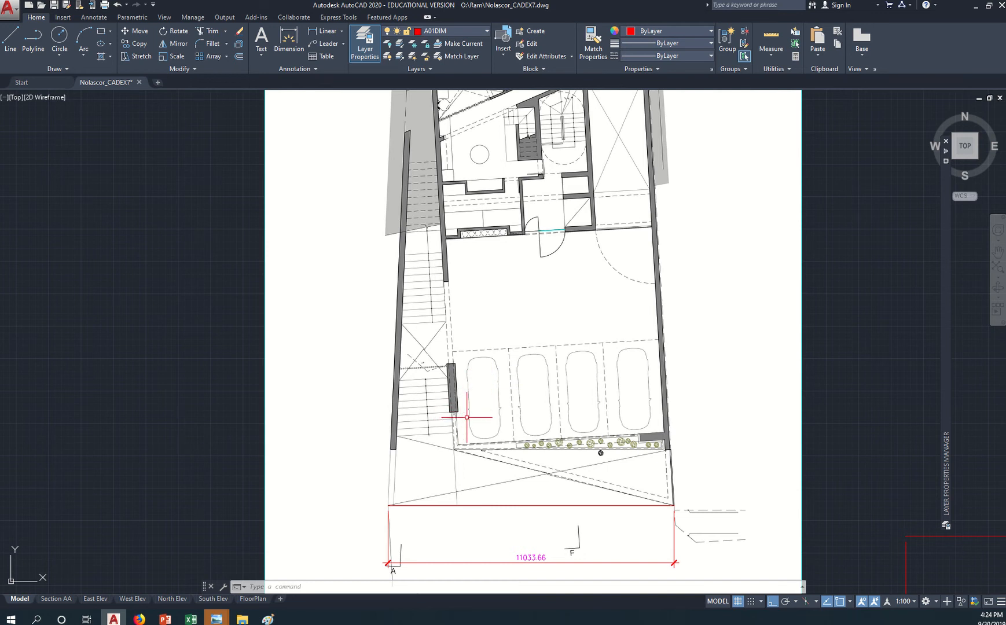
{"action": "type", "text": "l"}
{"action": "key", "text": "Return"}
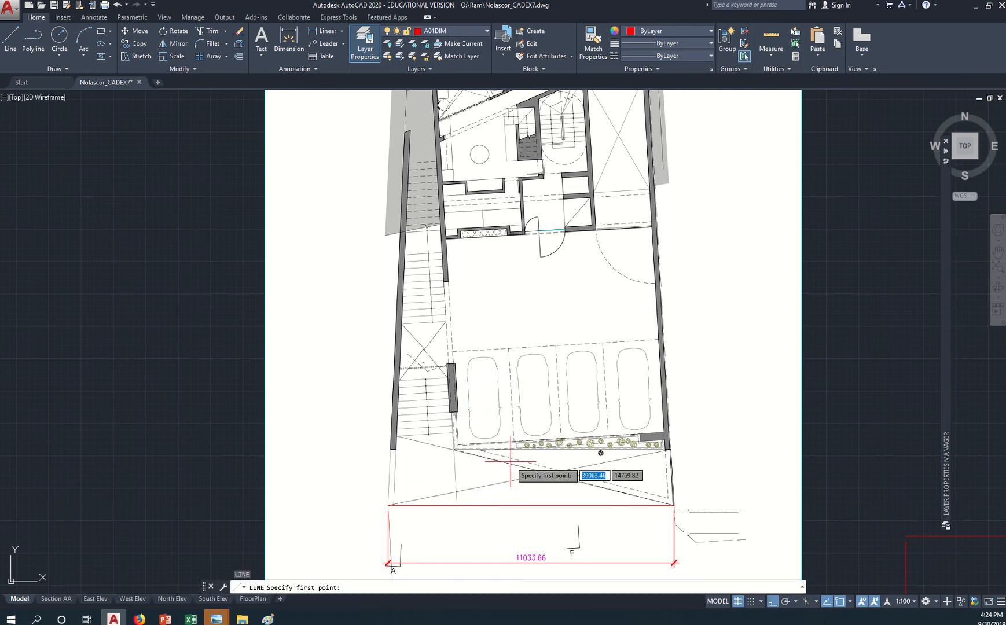
{"action": "scroll", "coordinate": [482, 451], "scroll_direction": "up", "scroll_amount": 4}
{"action": "middle_click_drag", "start_coordinate": [523, 466], "coordinate": [377, 432]}
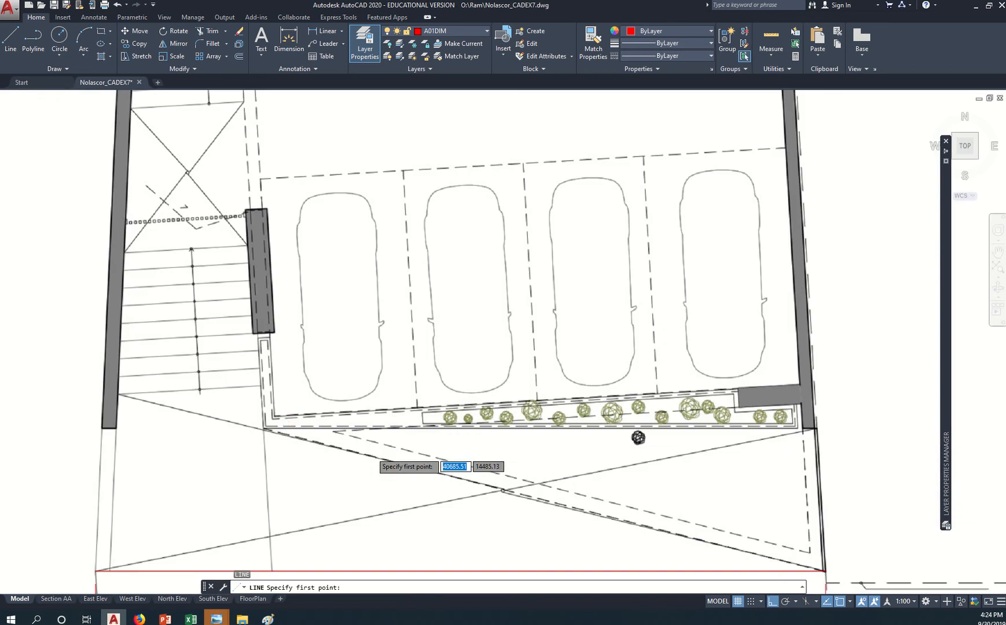
{"action": "left_click", "coordinate": [263, 429]}
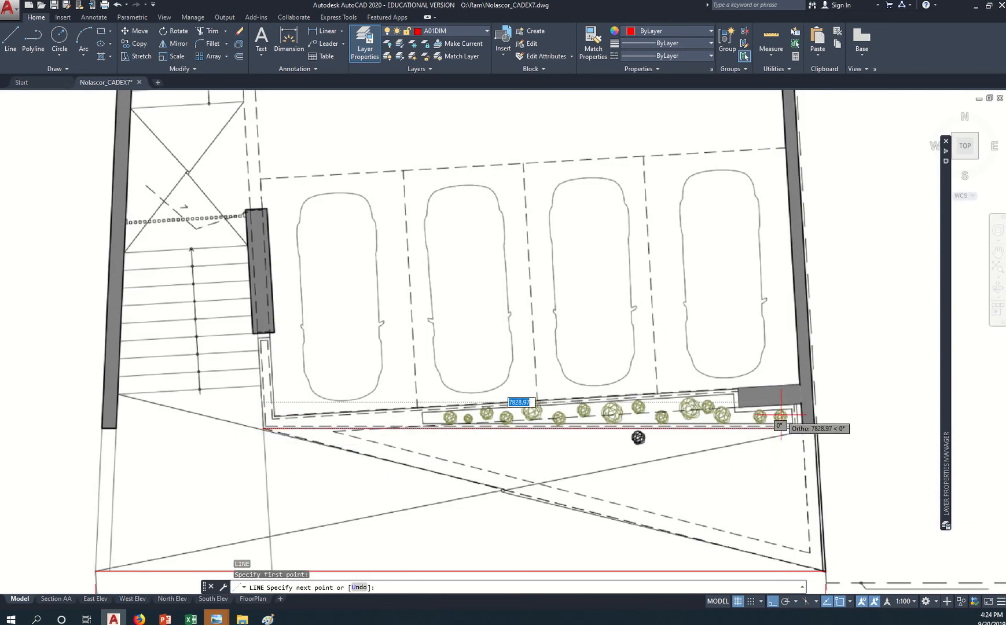
{"action": "scroll", "coordinate": [789, 402], "scroll_direction": "up", "scroll_amount": 3}
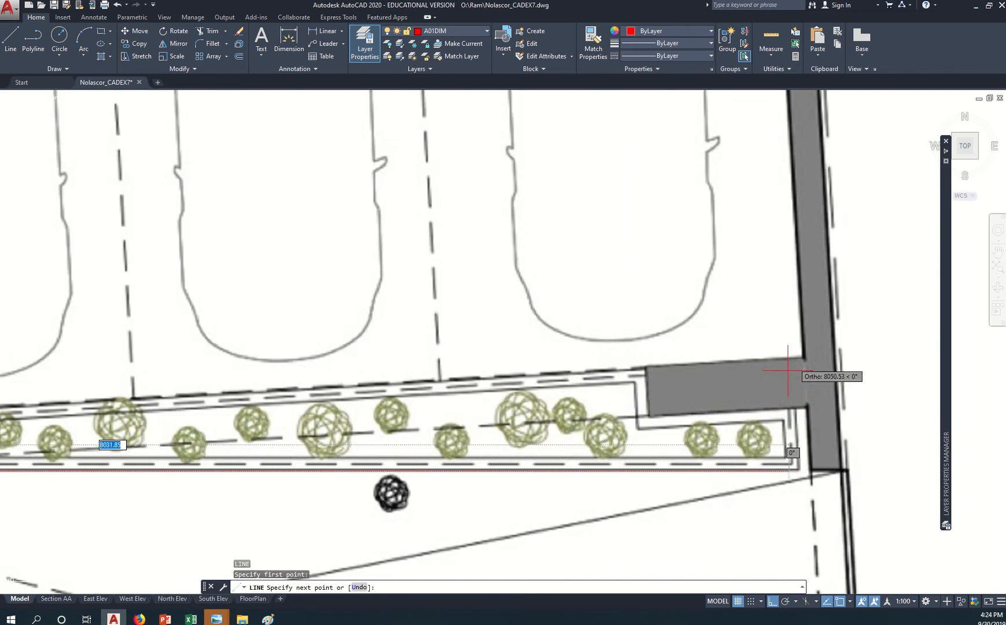
{"action": "key", "text": "F8"}
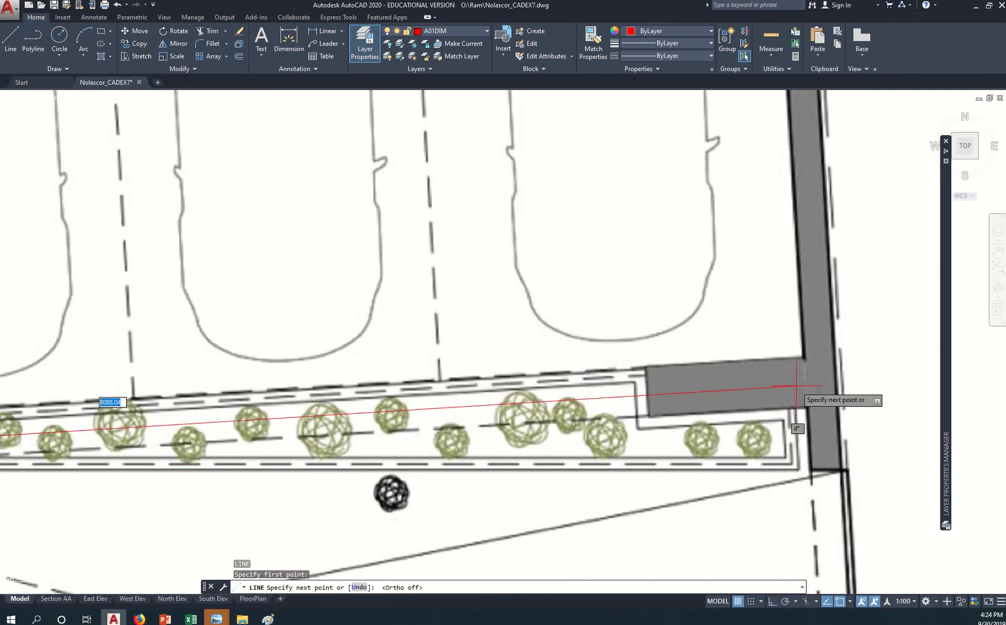
{"action": "scroll", "coordinate": [802, 379], "scroll_direction": "down", "scroll_amount": 4}
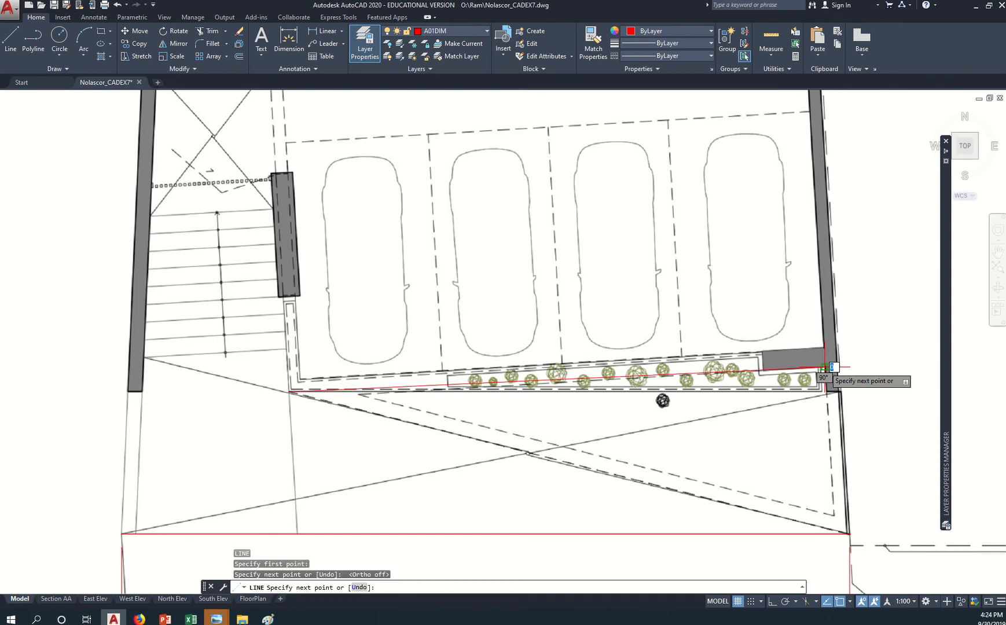
{"action": "key", "text": "Escape"}
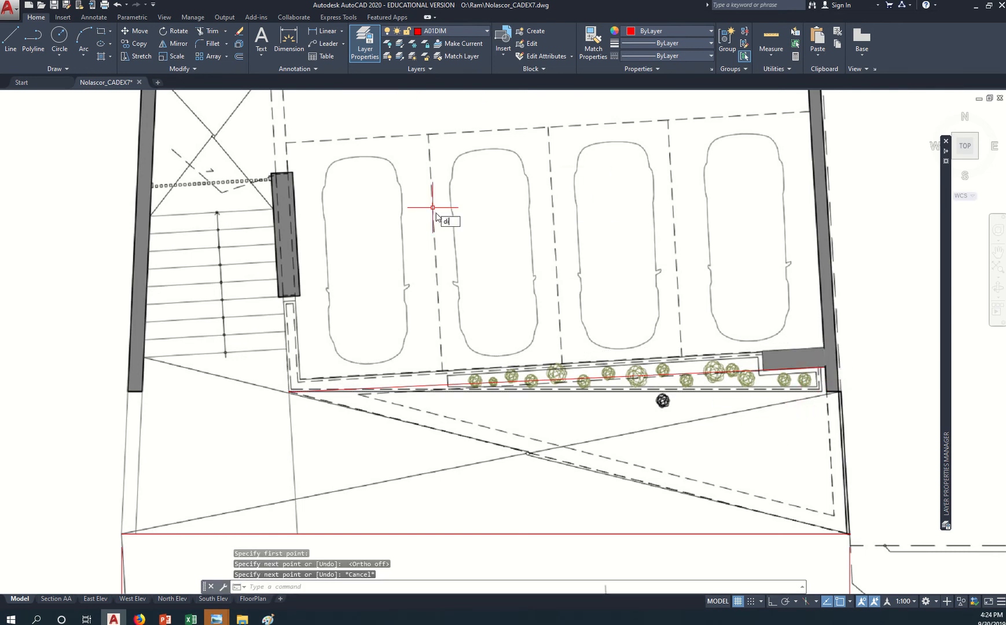
Measure the distance between the two ends of the sloping line across the planter.
{"action": "type", "text": "di"}
{"action": "key", "text": "Return"}
{"action": "left_click", "coordinate": [288, 392]}
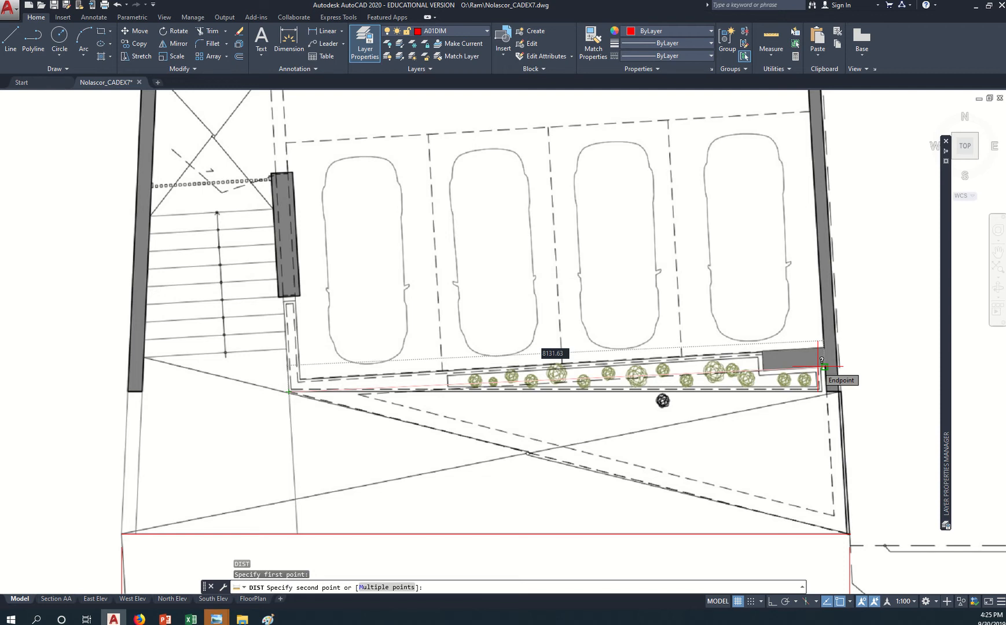
{"action": "key", "text": "Escape"}
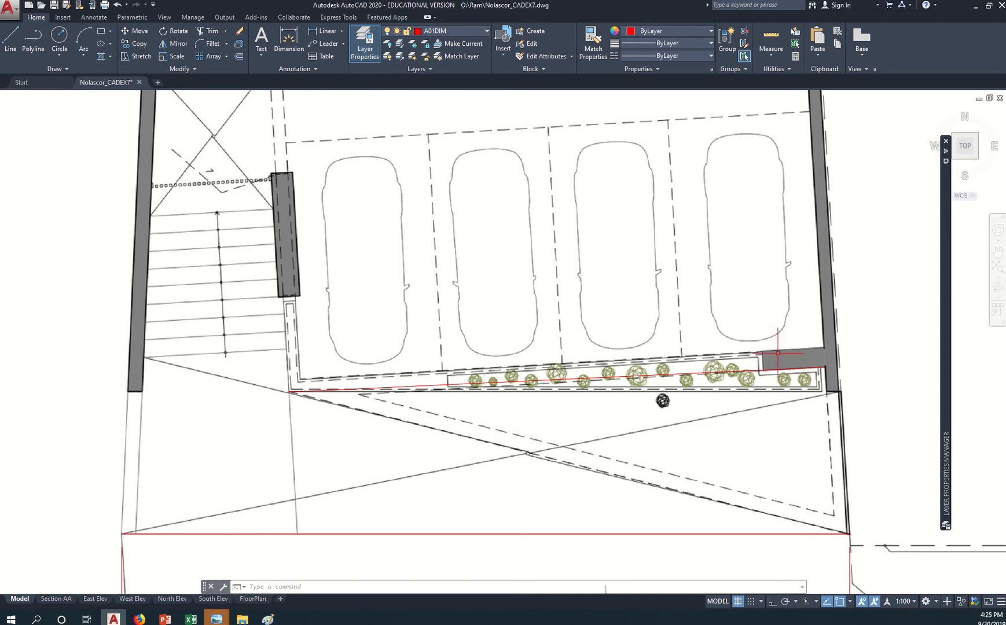
Add a vertical linear dimension left of the plan, from the front boundary's left corner to the top end of the left outer wall.
{"action": "scroll", "coordinate": [597, 466], "scroll_direction": "down", "scroll_amount": 4}
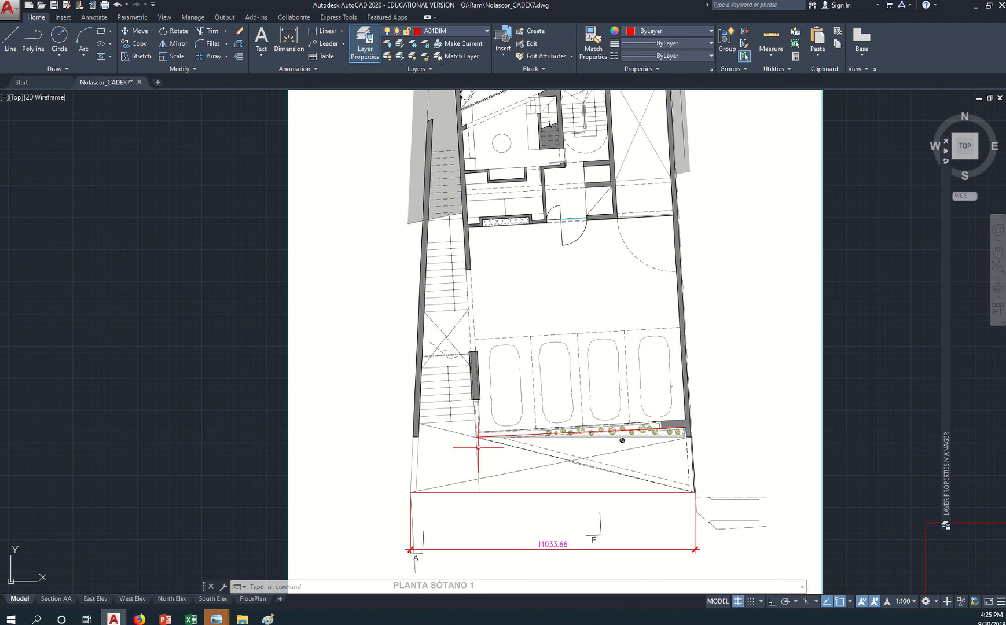
{"action": "left_click", "coordinate": [316, 35]}
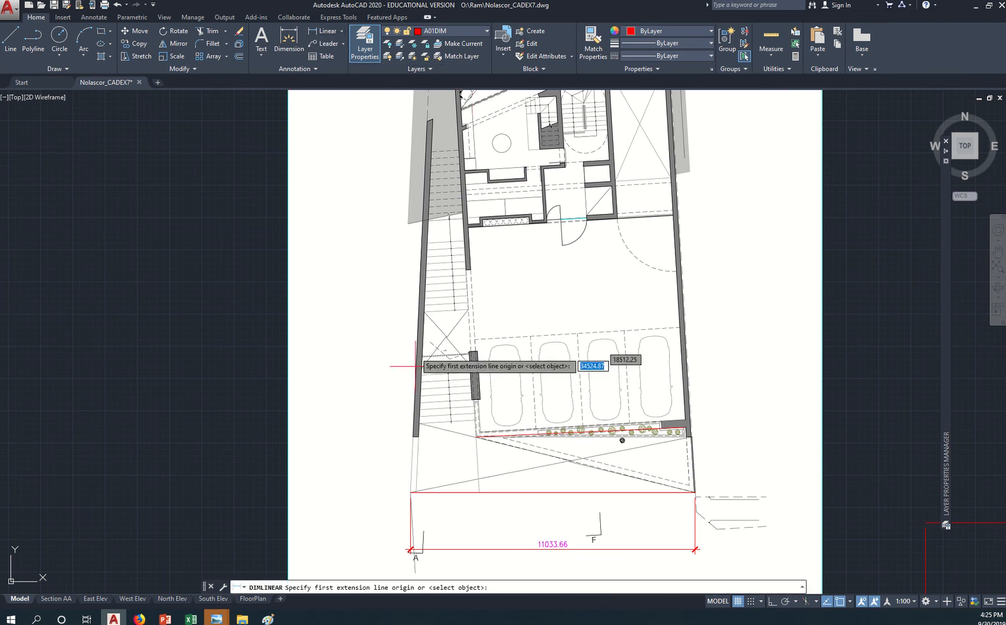
{"action": "left_click", "coordinate": [415, 491]}
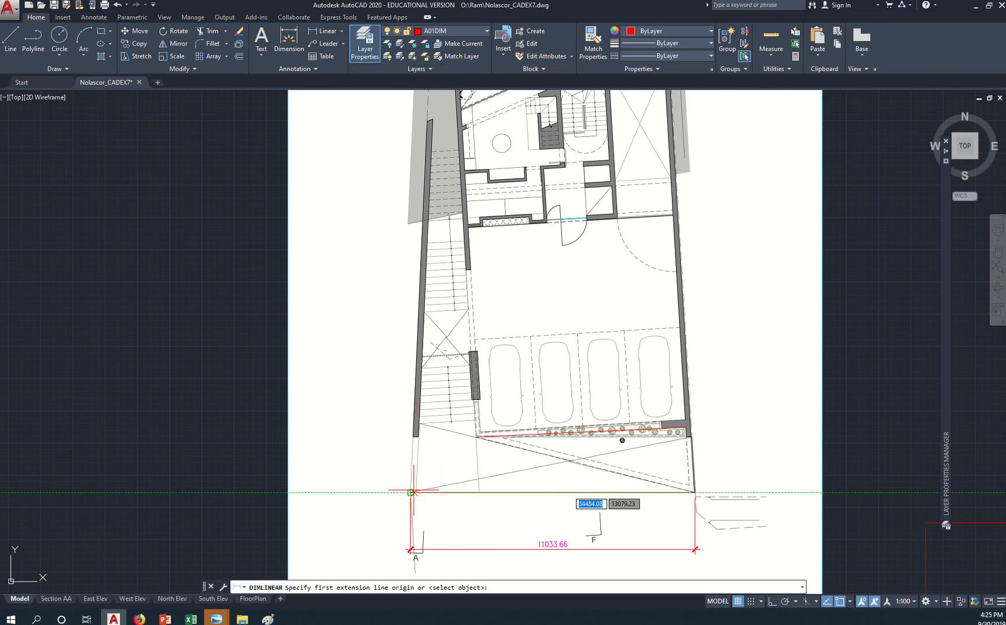
{"action": "left_click", "coordinate": [428, 121]}
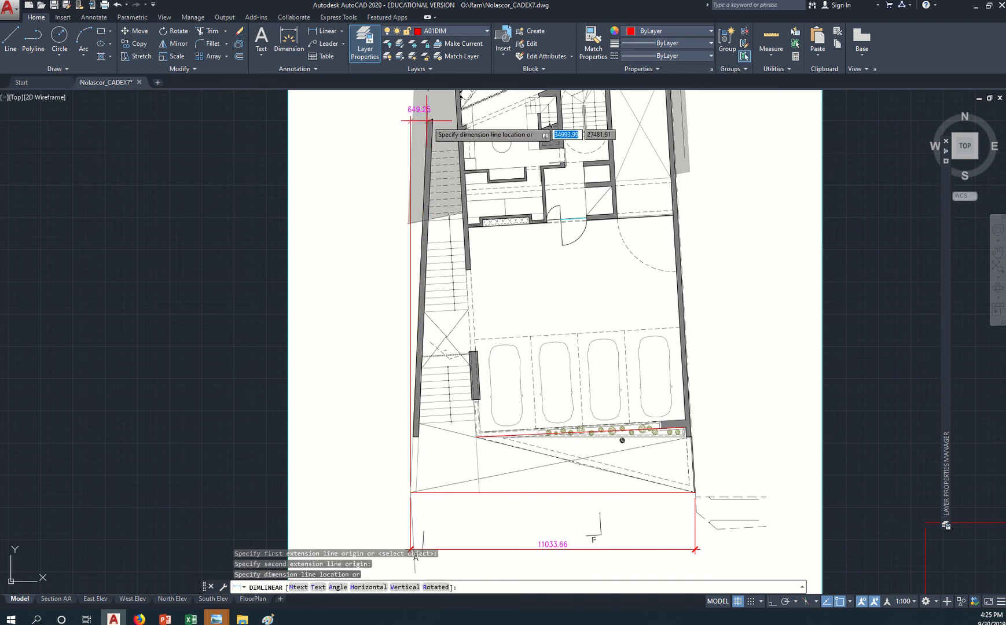
{"action": "left_click", "coordinate": [360, 142]}
Add a horizontal linear dimension above the plan between the two outer corners of the slanted rear wall.
{"action": "middle_click_drag", "start_coordinate": [525, 209], "coordinate": [502, 378]}
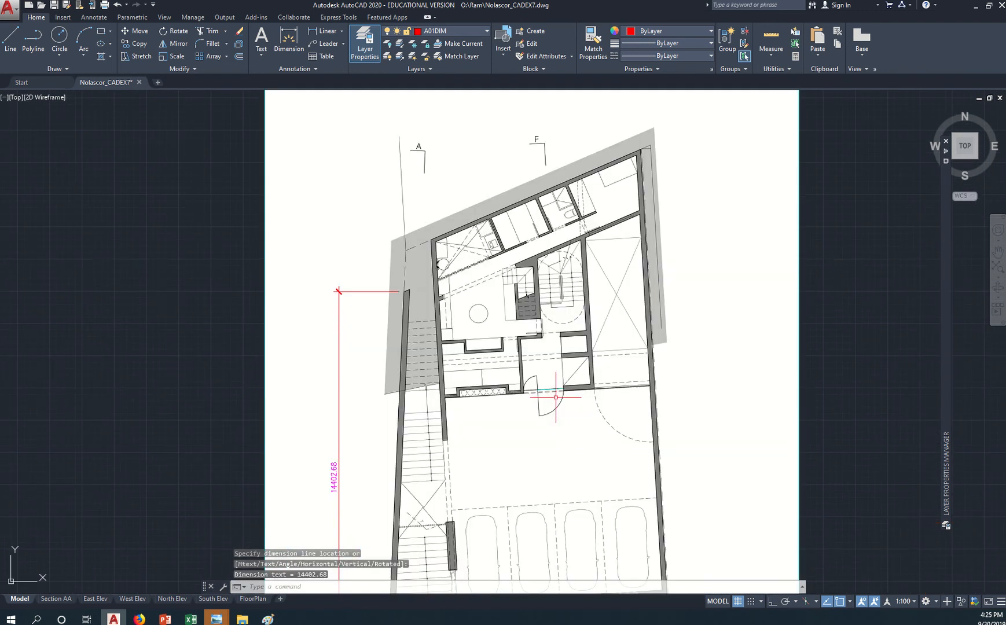
{"action": "left_click", "coordinate": [312, 35]}
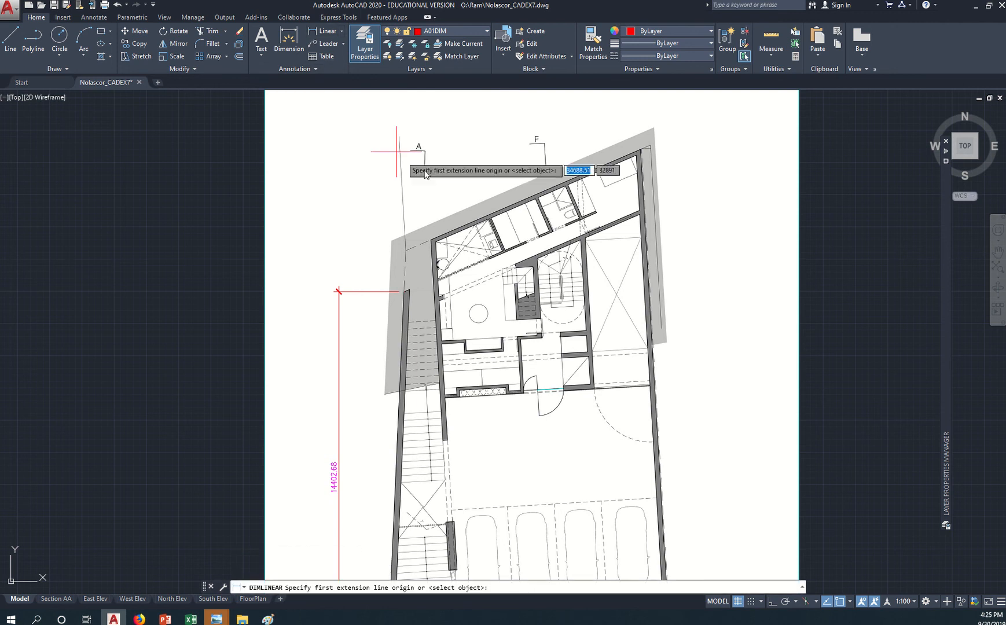
{"action": "left_click", "coordinate": [431, 239]}
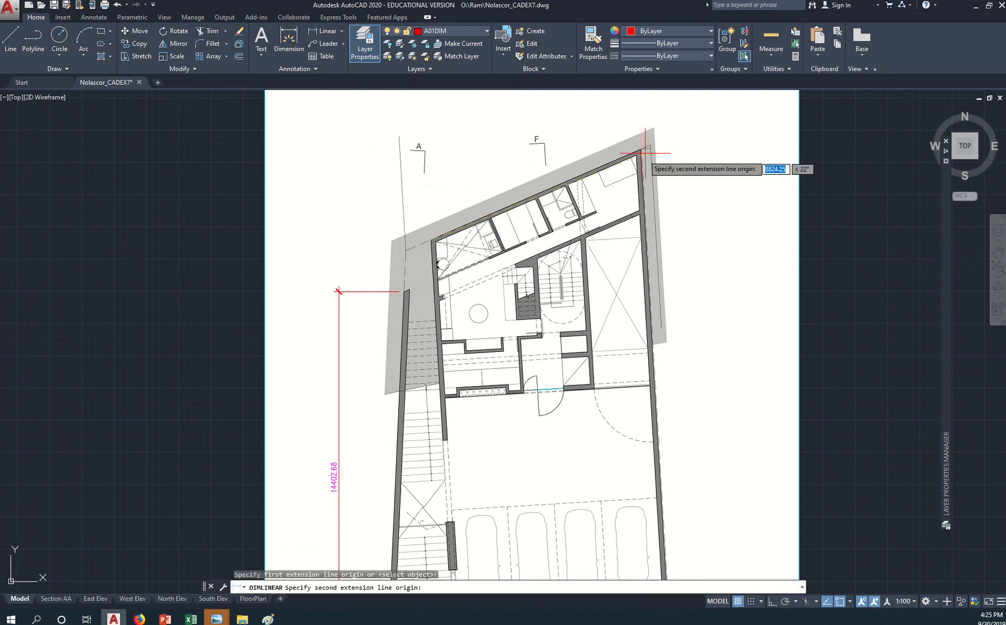
{"action": "left_click", "coordinate": [639, 150]}
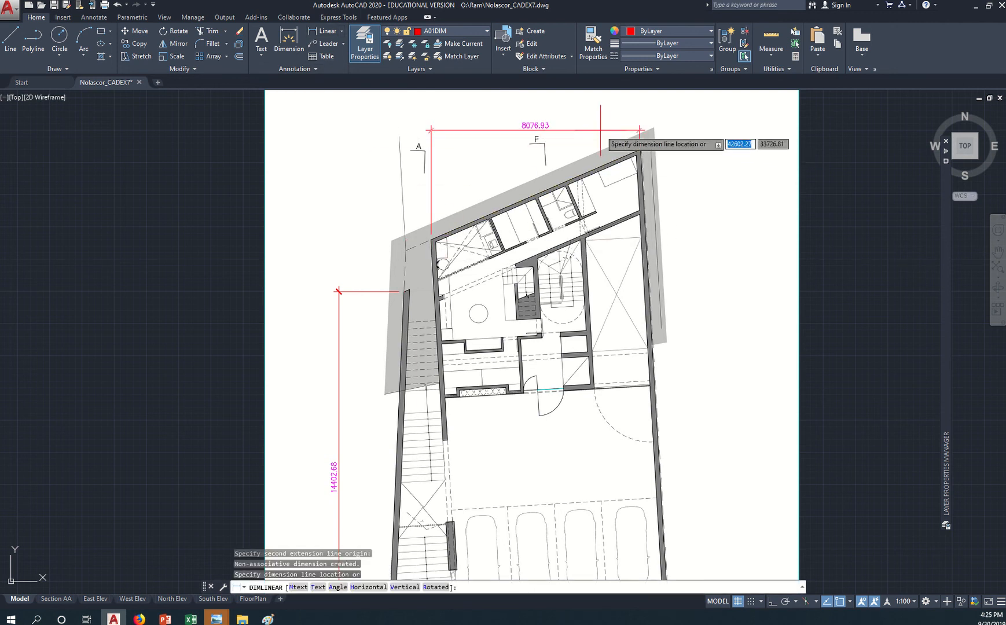
{"action": "left_click", "coordinate": [561, 108]}
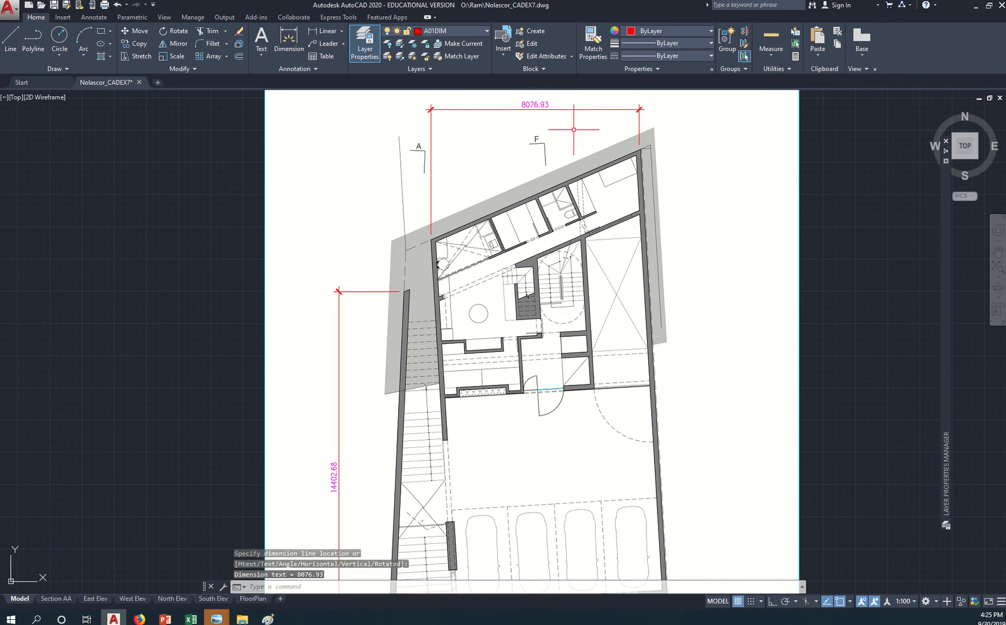
Add a vertical linear dimension for the slanted rear wall between its upper-right and lower-left outer corners, placed left of the plan.
{"action": "left_click", "coordinate": [329, 30]}
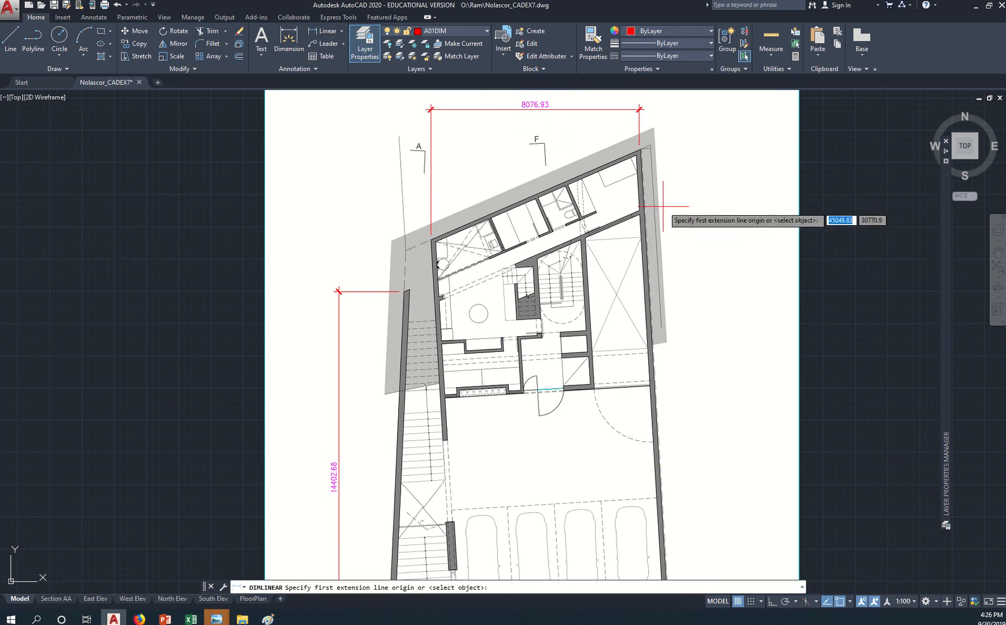
{"action": "left_click", "coordinate": [616, 166]}
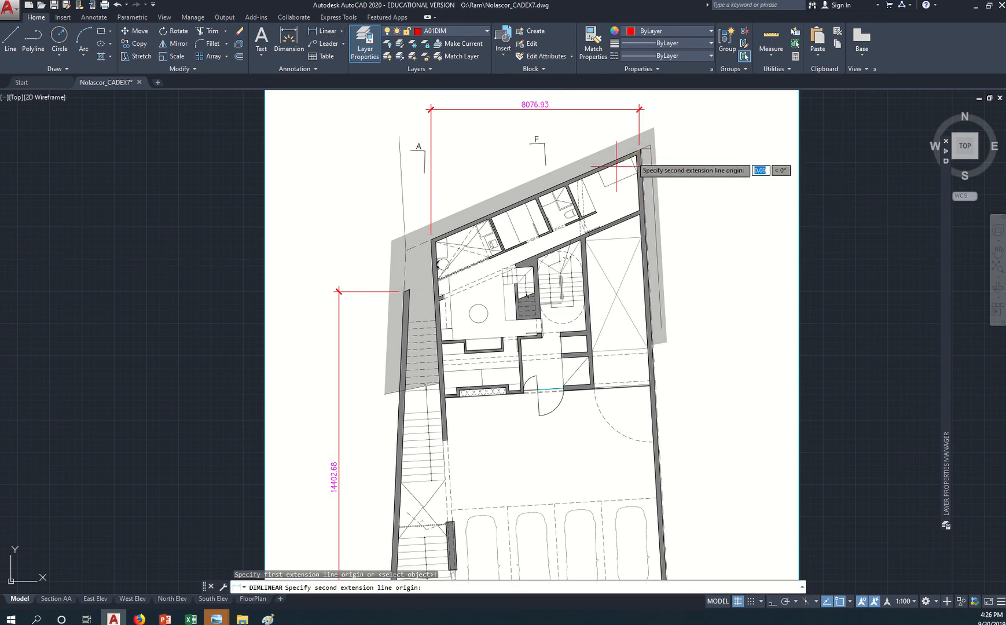
{"action": "left_click", "coordinate": [431, 239]}
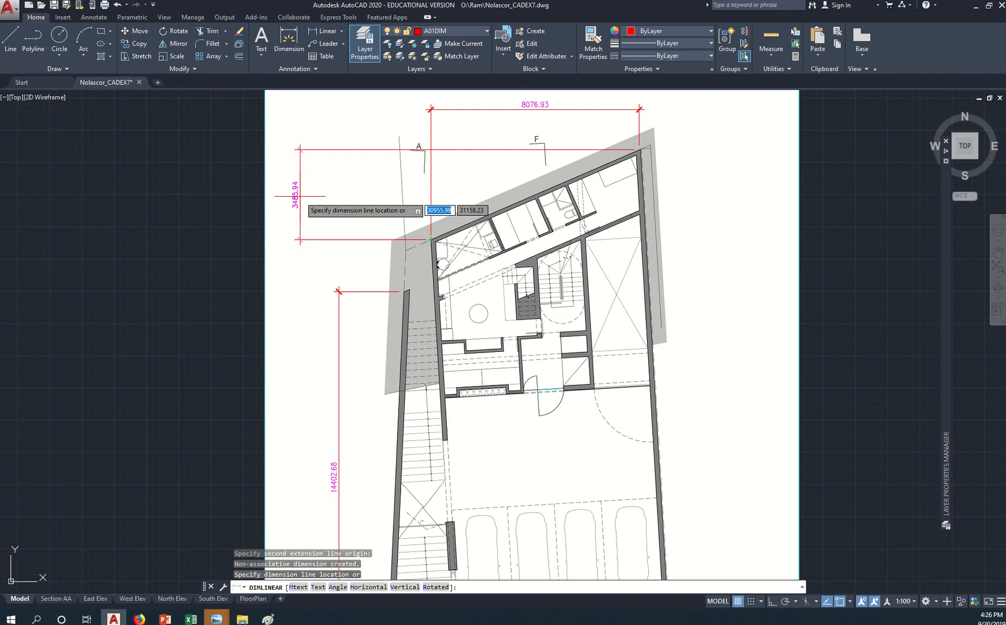
{"action": "left_click", "coordinate": [339, 199]}
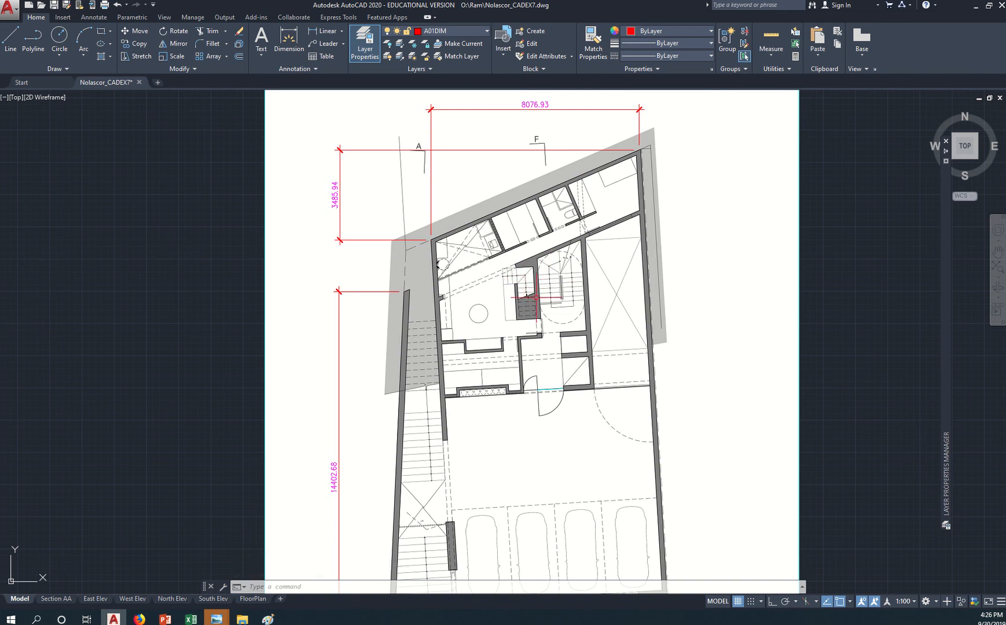
Compare the plan's overall dimensions with the 11000 reference line beside the image, and examine the front boundary dimension.
{"action": "scroll", "coordinate": [444, 288], "scroll_direction": "down", "scroll_amount": 5}
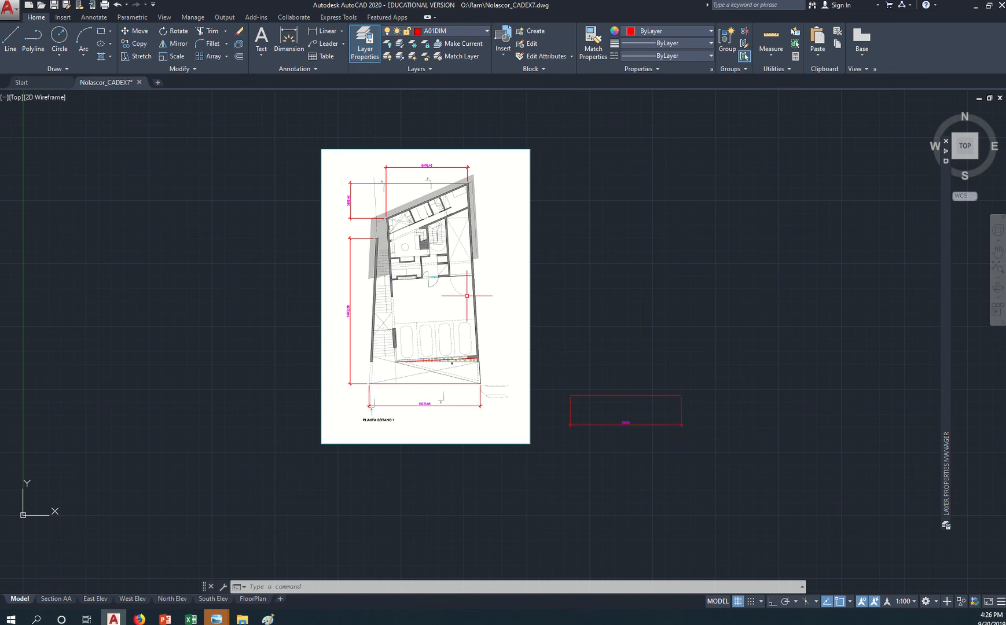
{"action": "middle_click_drag", "start_coordinate": [458, 295], "coordinate": [219, 271]}
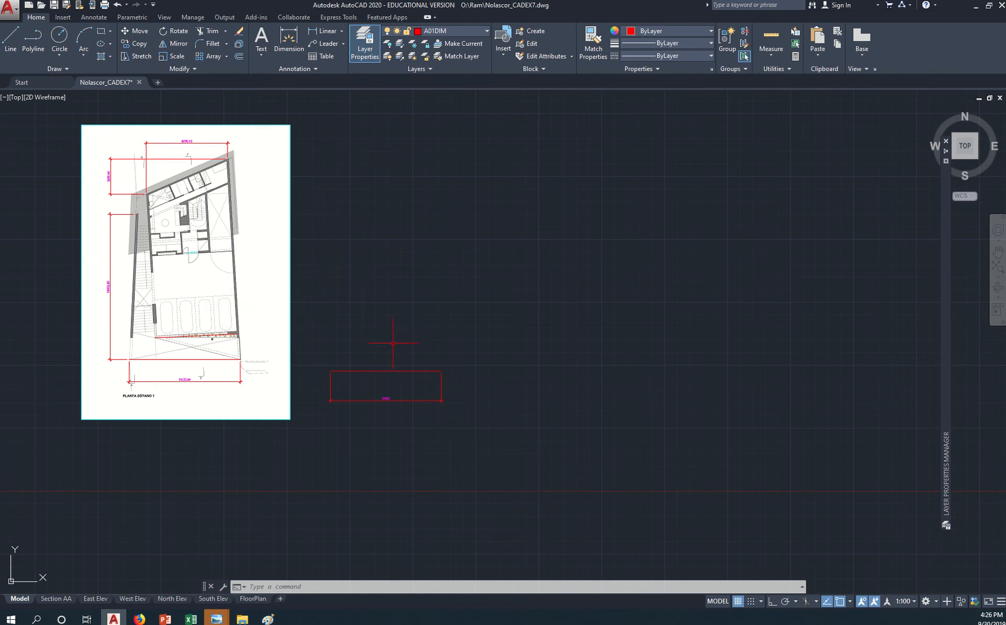
{"action": "left_click", "coordinate": [414, 281]}
{"action": "left_click", "coordinate": [386, 320]}
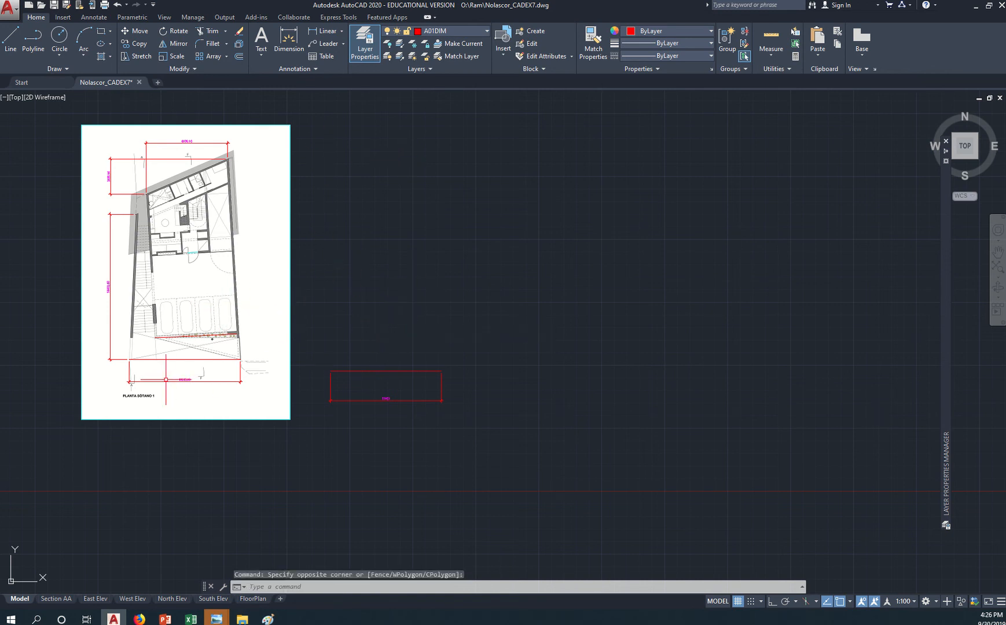
{"action": "scroll", "coordinate": [168, 377], "scroll_direction": "up", "scroll_amount": 4}
{"action": "middle_click_drag", "start_coordinate": [183, 377], "coordinate": [301, 395]}
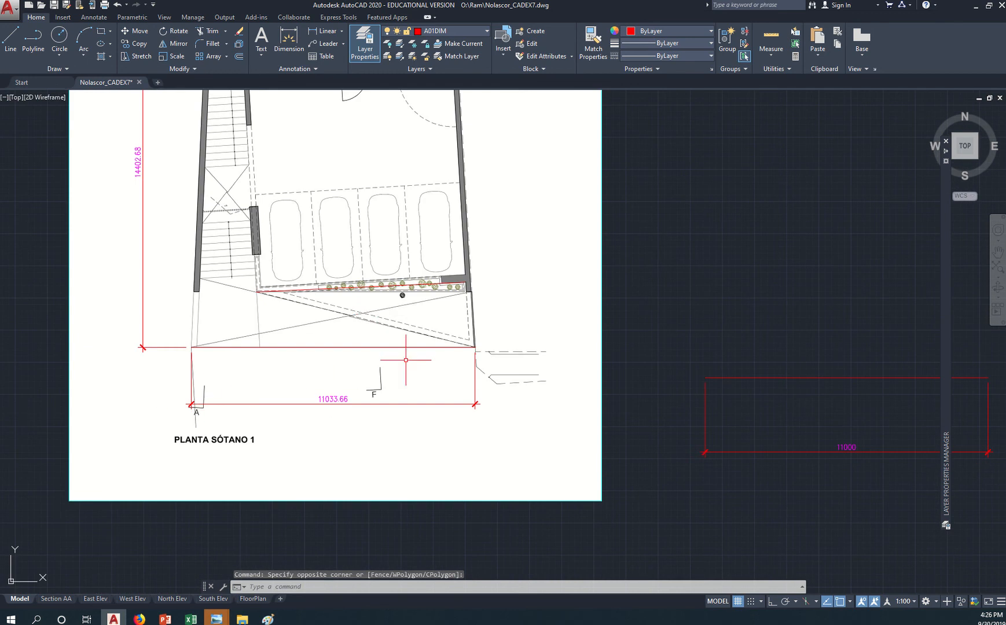